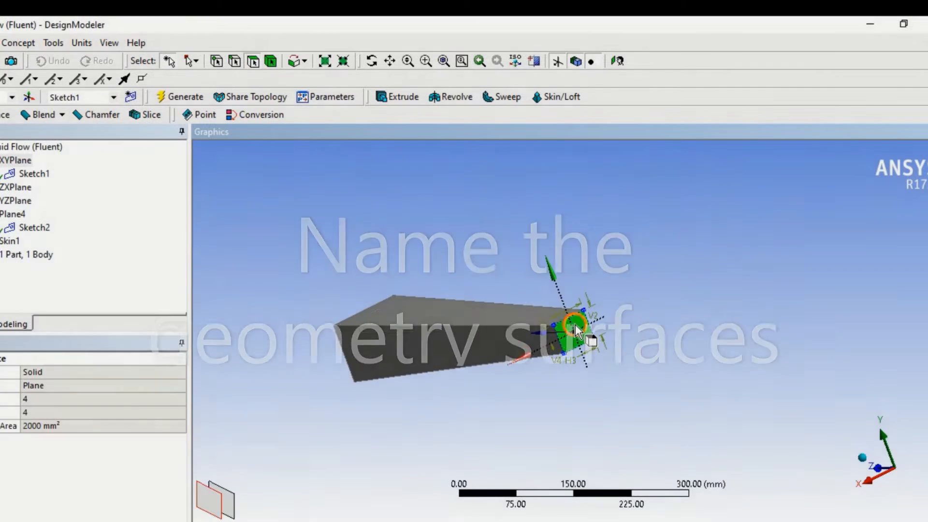
Create a named selection called inlet from the small end face of the duct and generate it
right_click(362, 250)
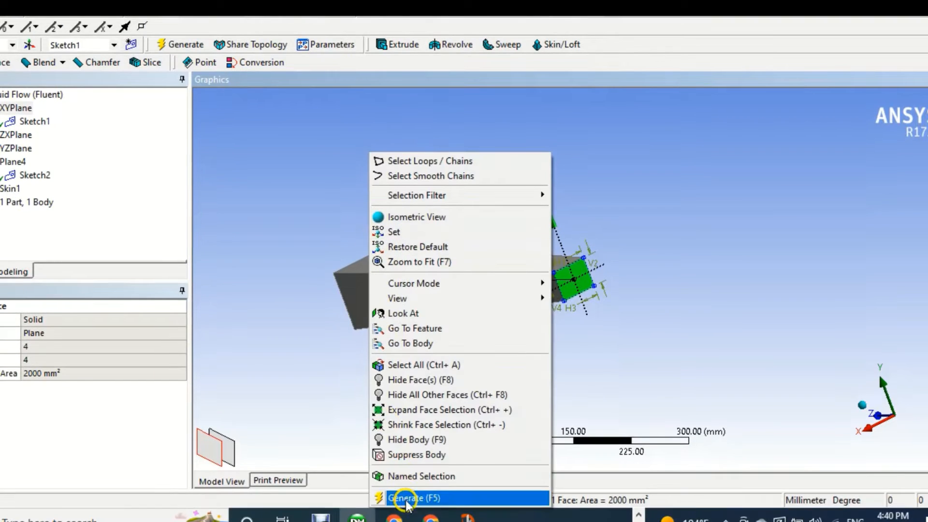
left_click(399, 476)
left_click(92, 332)
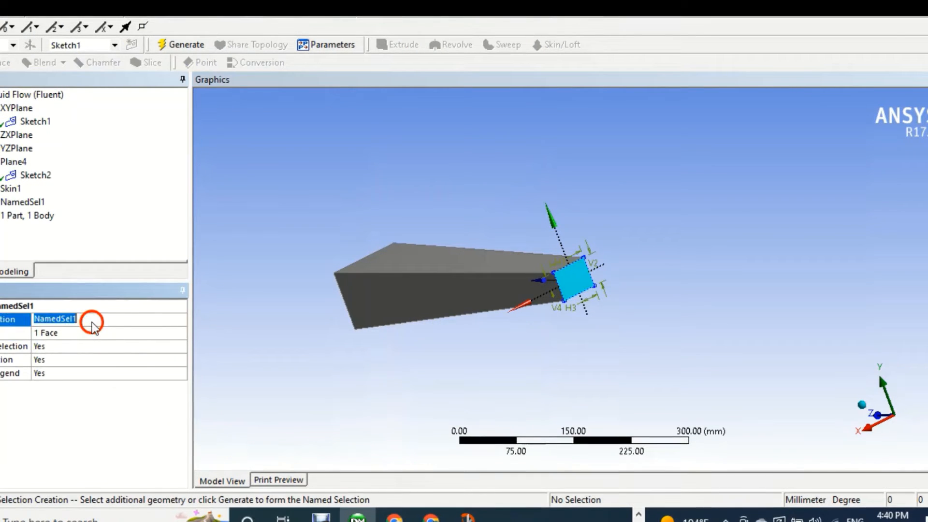
left_click(95, 319)
type("in")
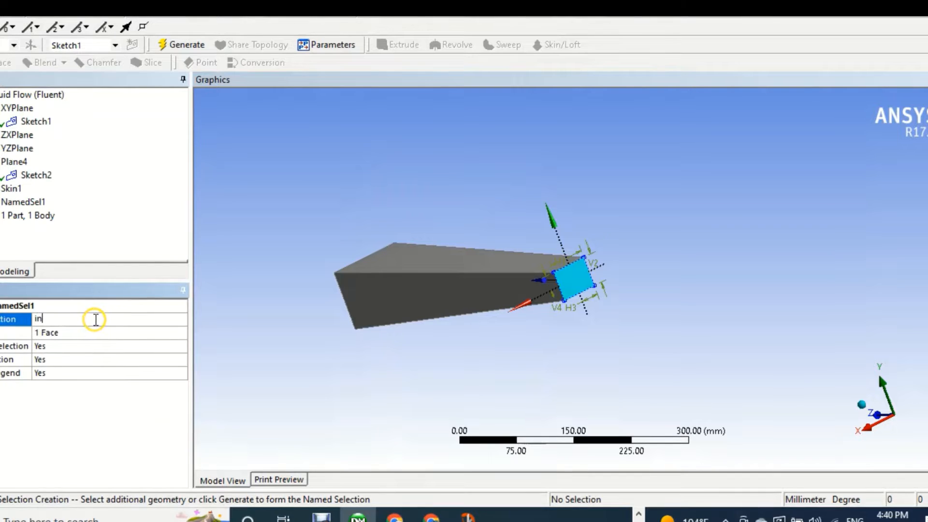
type("let")
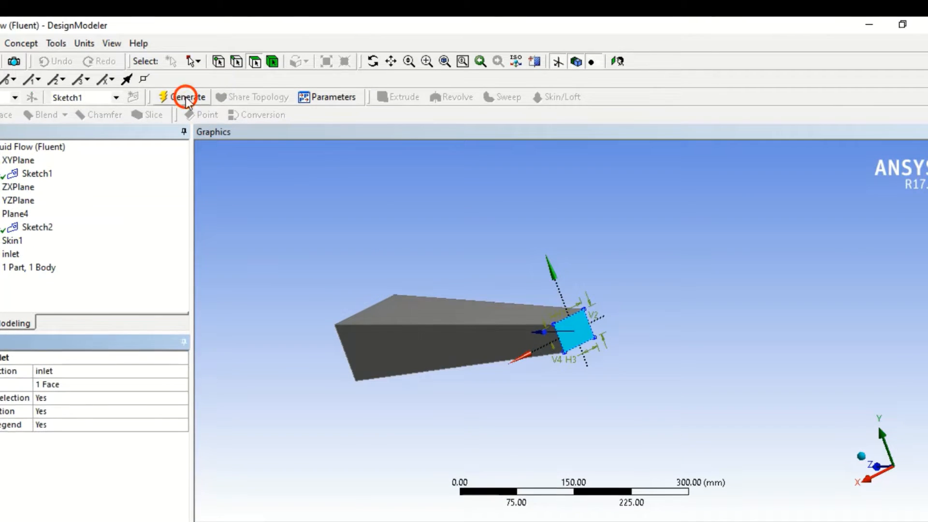
left_click(186, 98)
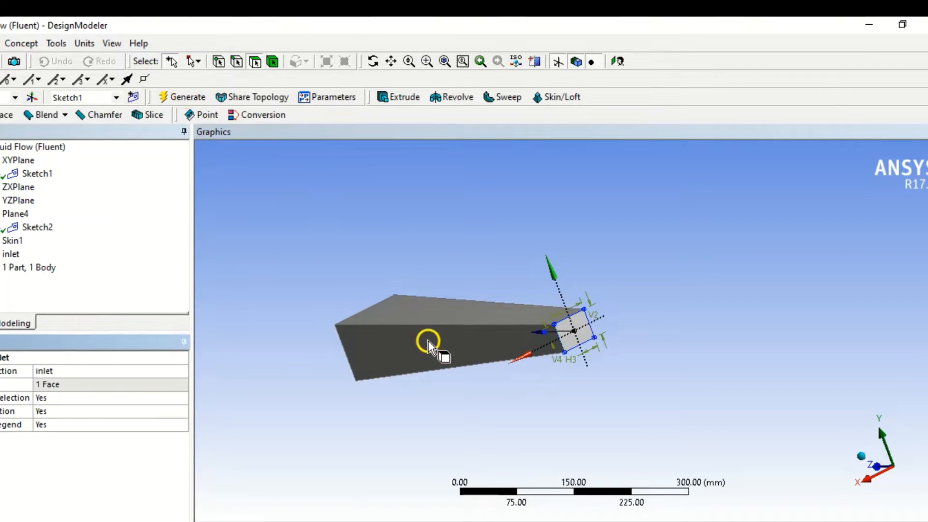
Create a named selection called top_wall from the duct's upper face and generate it
left_click(438, 314)
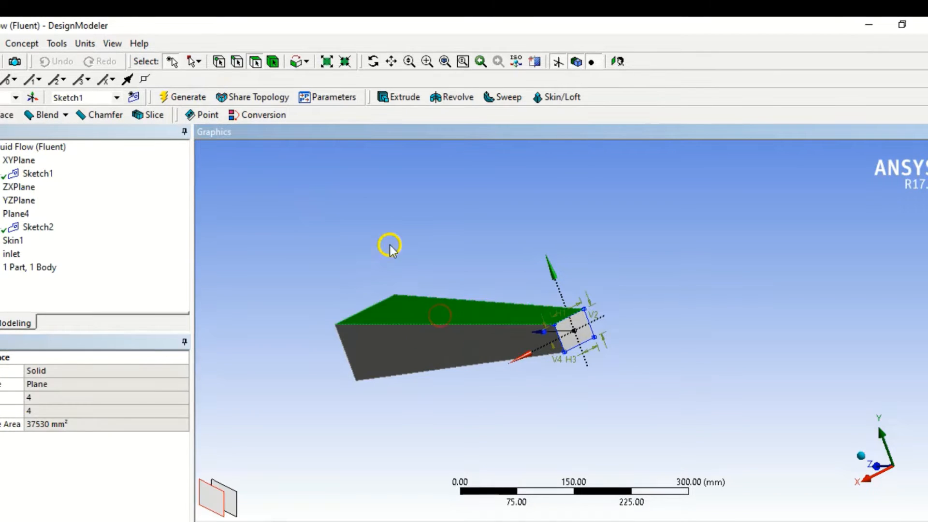
right_click(366, 209)
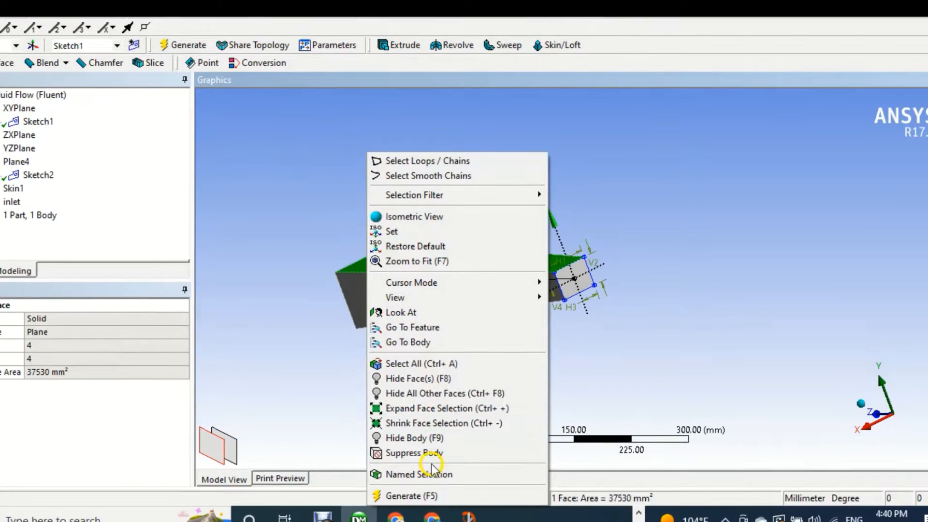
left_click(424, 474)
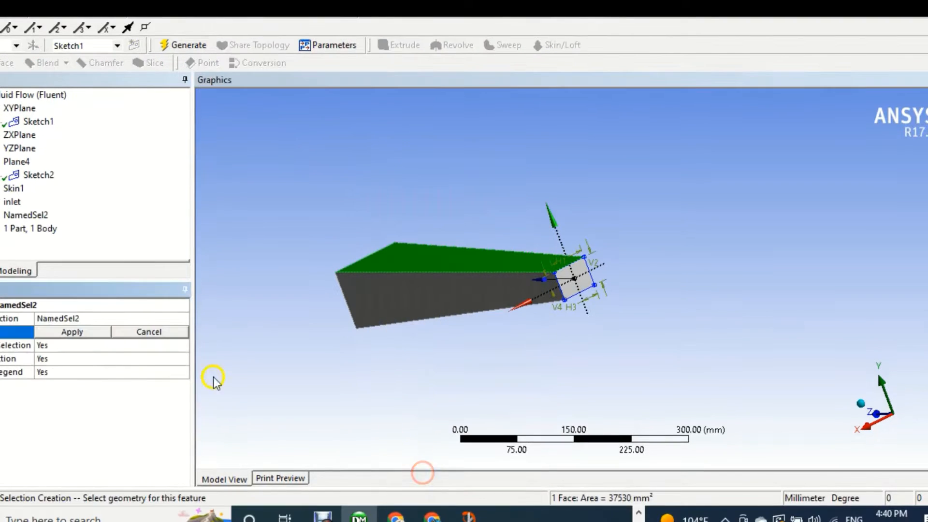
left_click(93, 334)
left_click(96, 319)
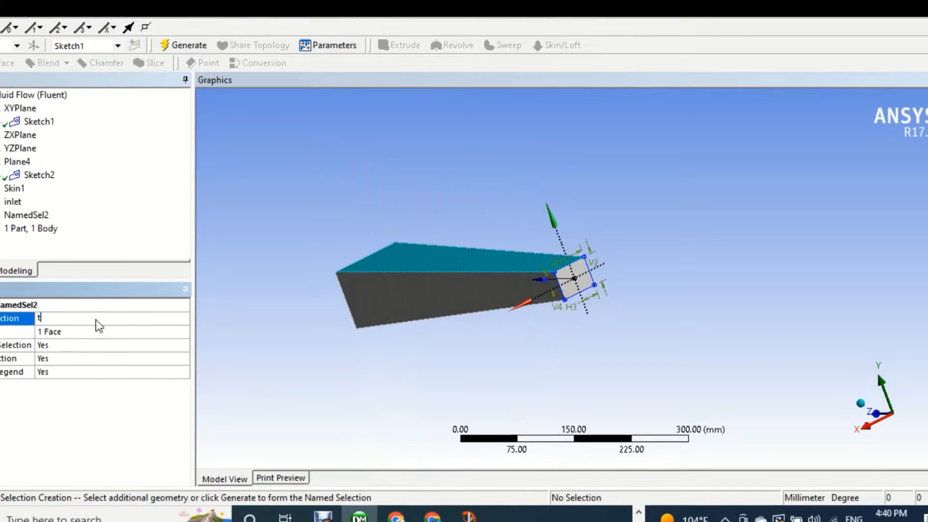
type("top_")
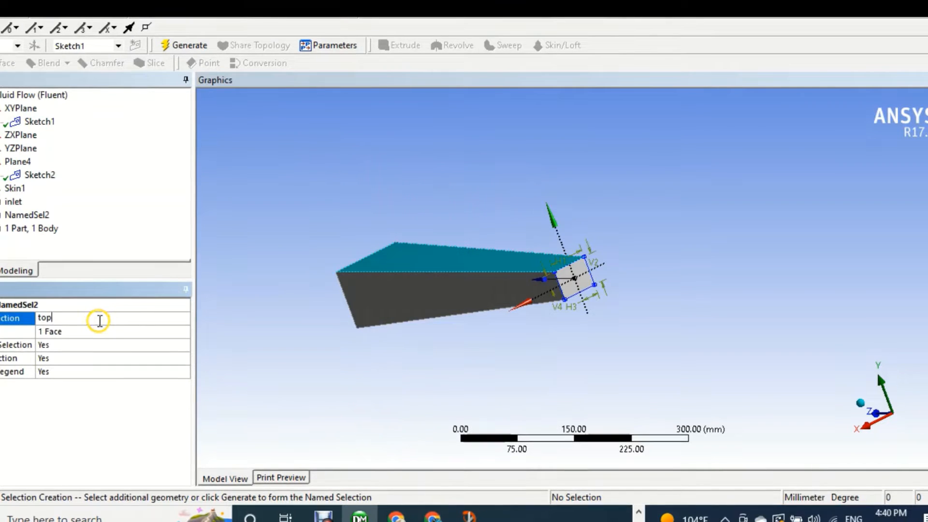
type("wa")
left_click(101, 322)
type("ll")
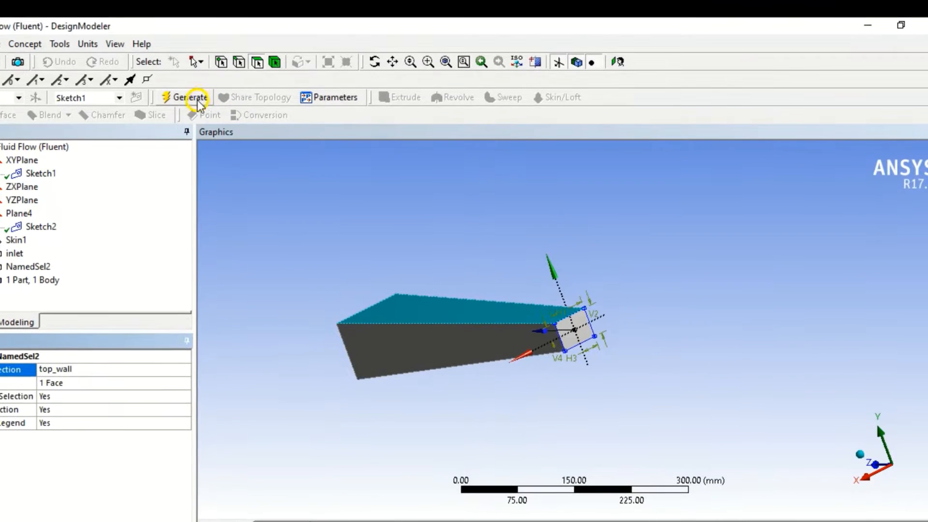
left_click(200, 103)
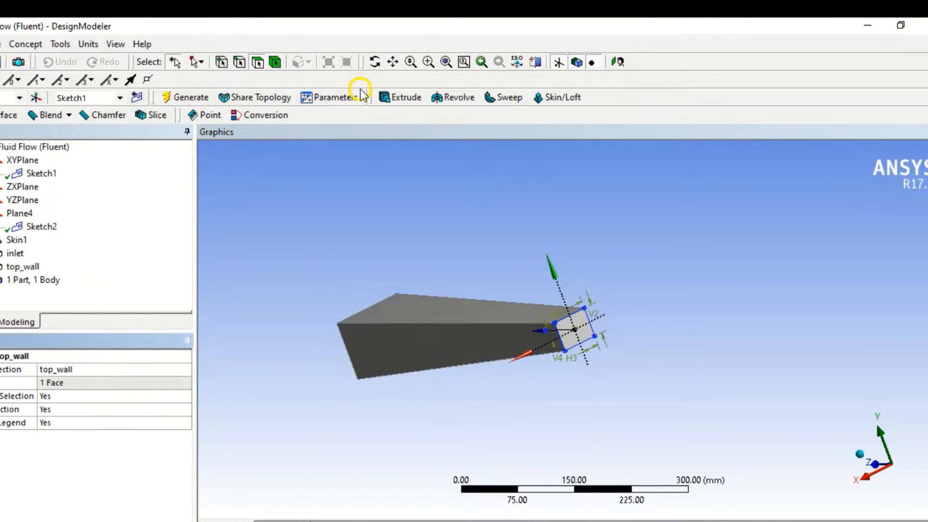
Create a named selection called outlet from the large end face of the duct and generate it
left_click(374, 61)
left_click_drag(387, 215, 639, 358)
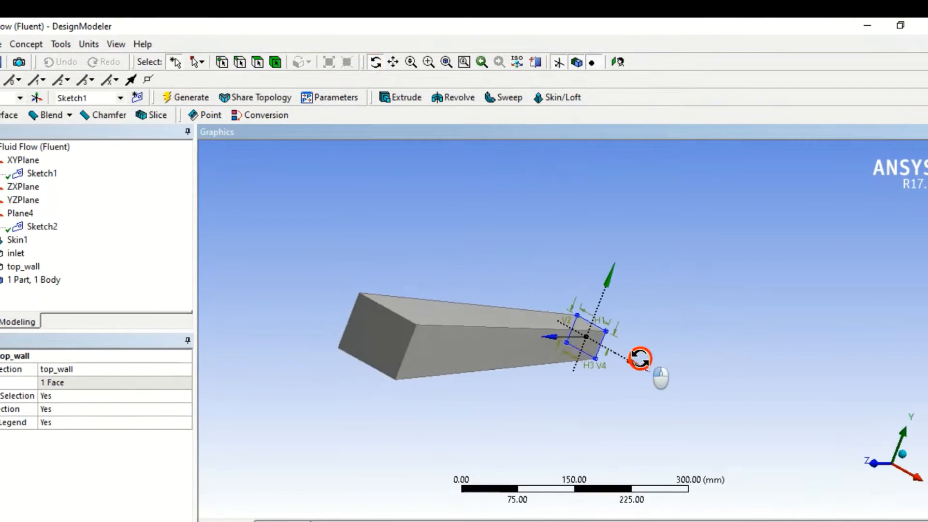
left_click(258, 62)
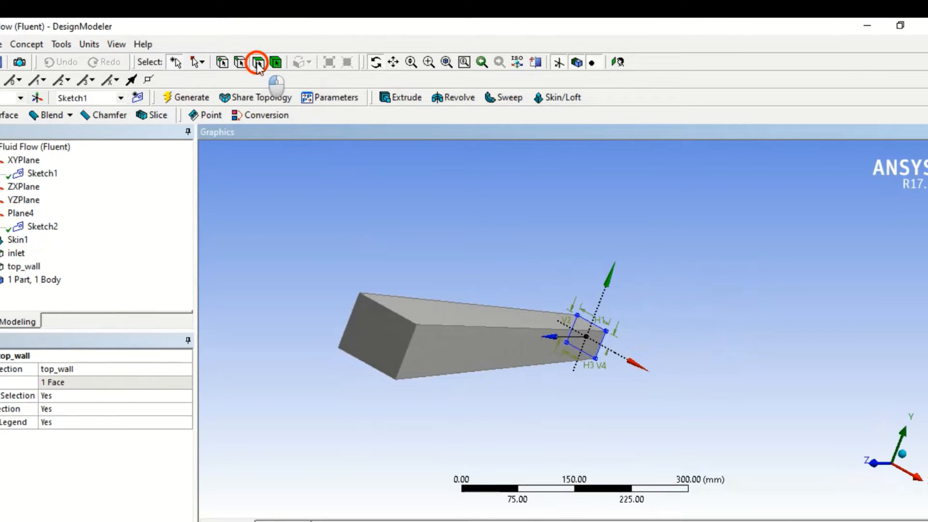
left_click(378, 361)
right_click(232, 192)
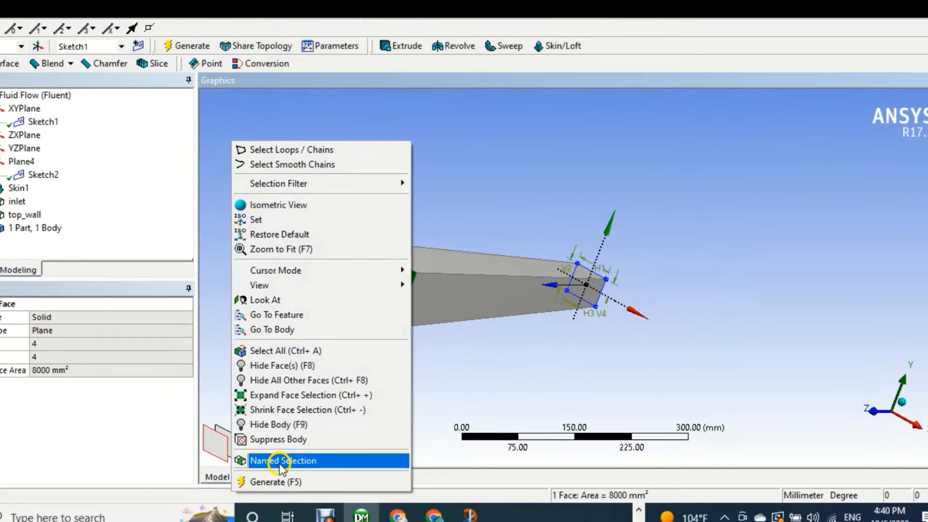
left_click(282, 460)
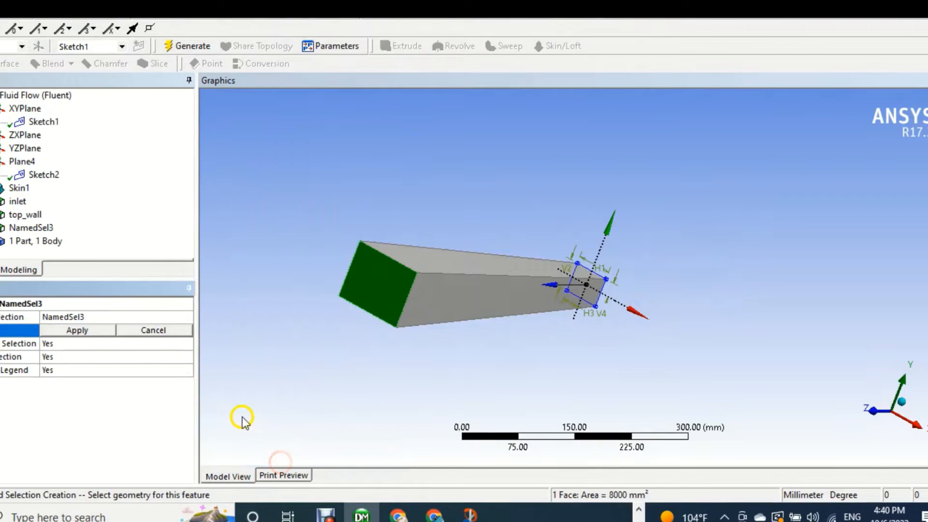
left_click(78, 330)
left_click(98, 317)
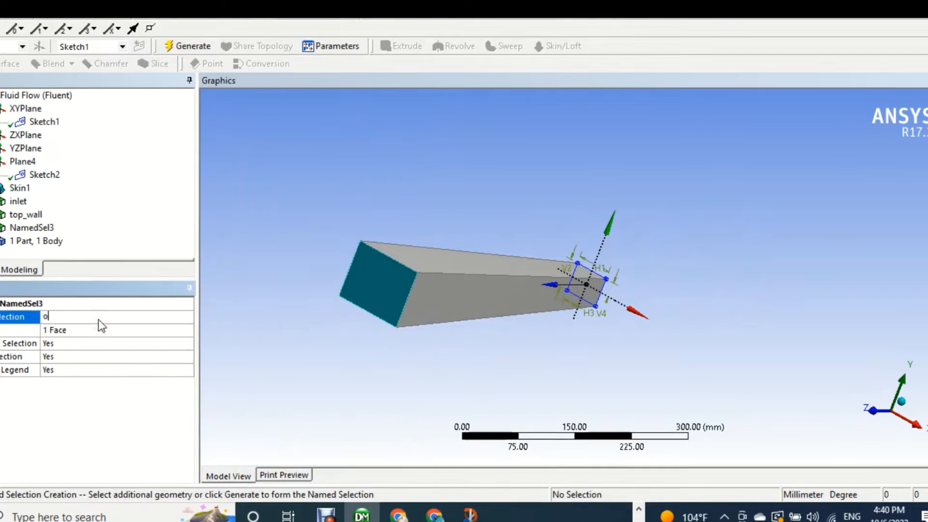
type("outlet")
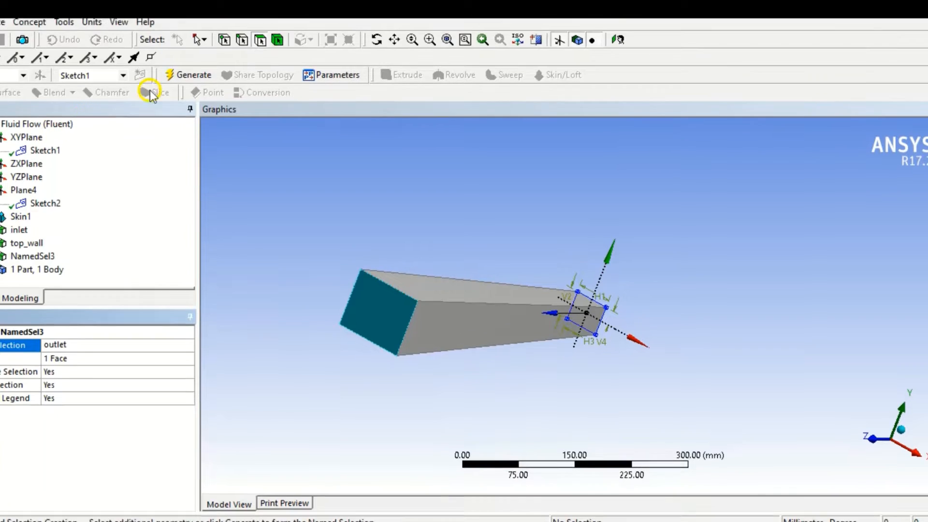
left_click(199, 47)
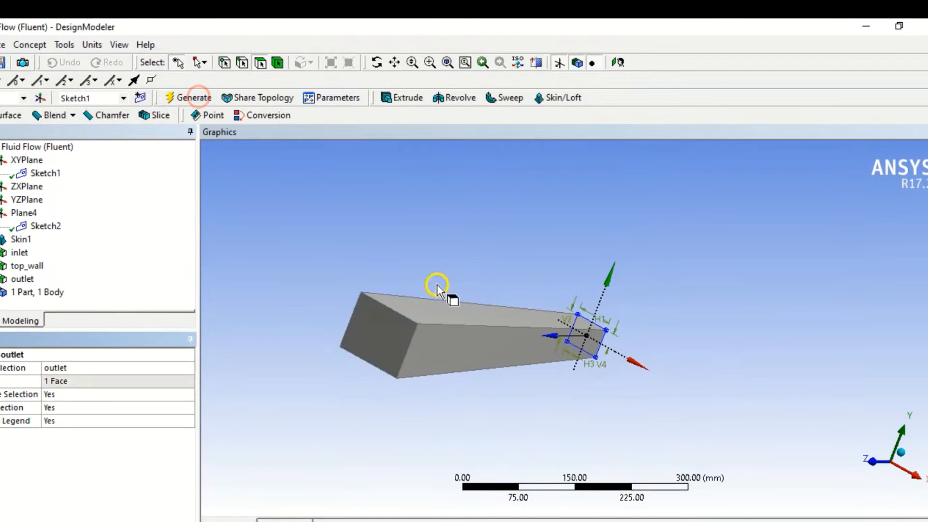
Create a named selection called sids_wall from the duct's two opposite side faces and generate it
left_click(468, 337)
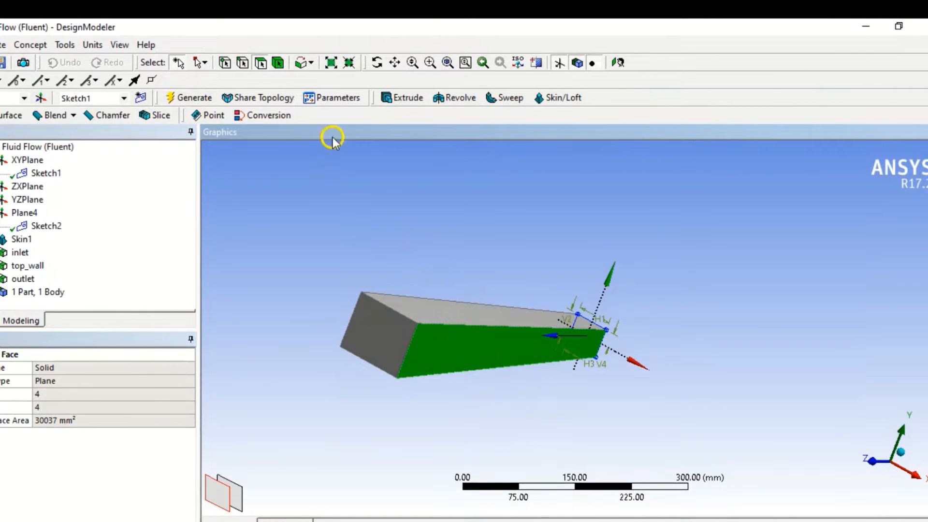
left_click(376, 62)
left_click_drag(372, 316, 518, 332)
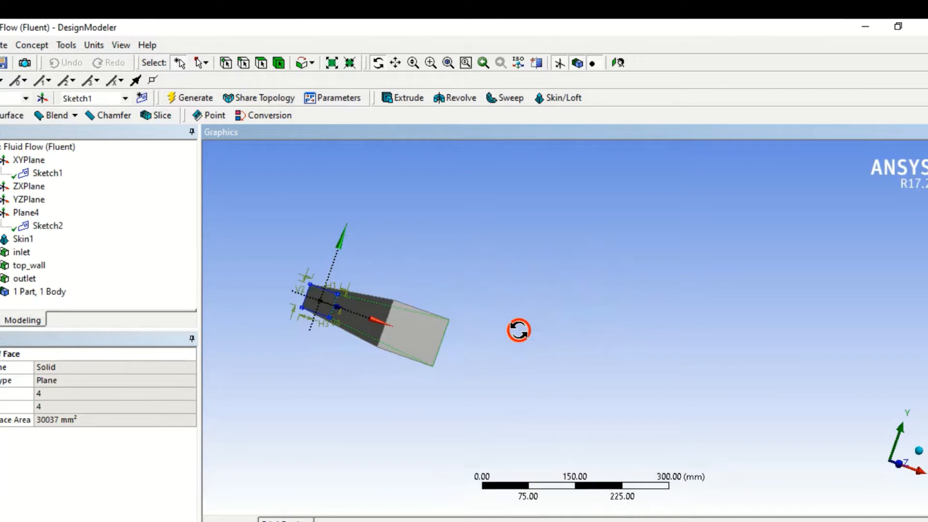
left_click(260, 63)
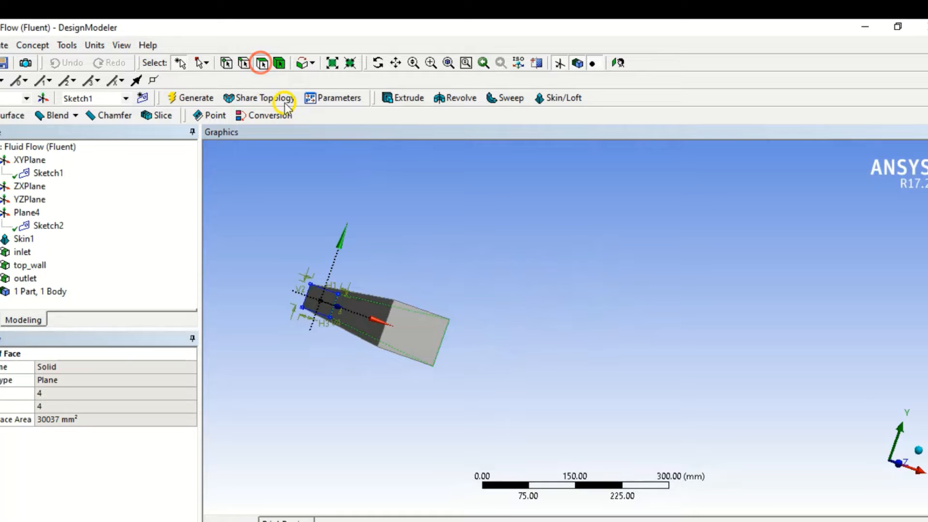
left_click(357, 313)
right_click(353, 382)
left_click(414, 350)
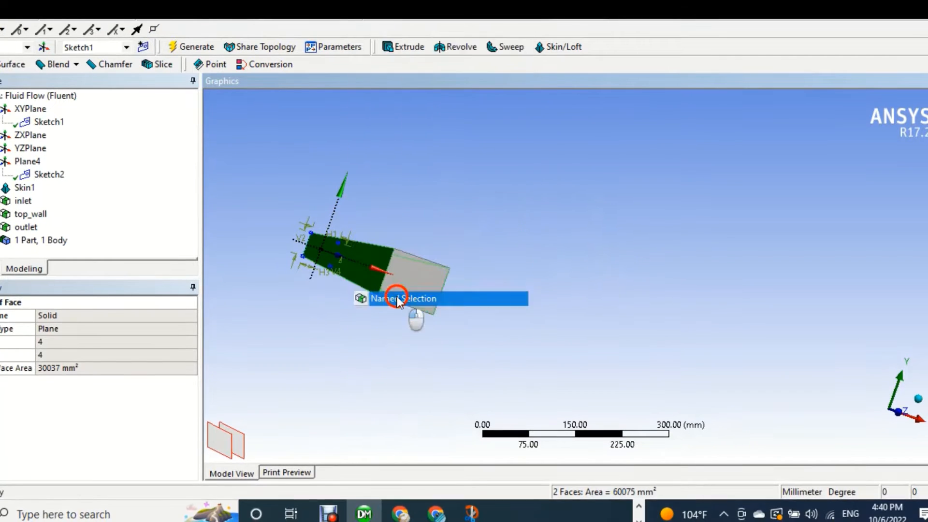
left_click(78, 331)
left_click(109, 316)
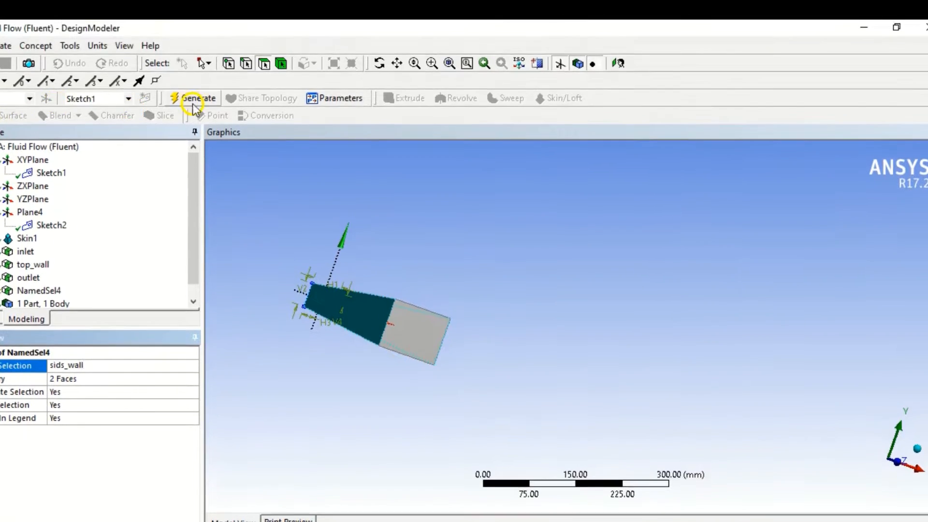
Create a named selection called bottom_wall from the duct's underside face and generate it
left_click(381, 62)
left_click_drag(396, 309, 295, 132)
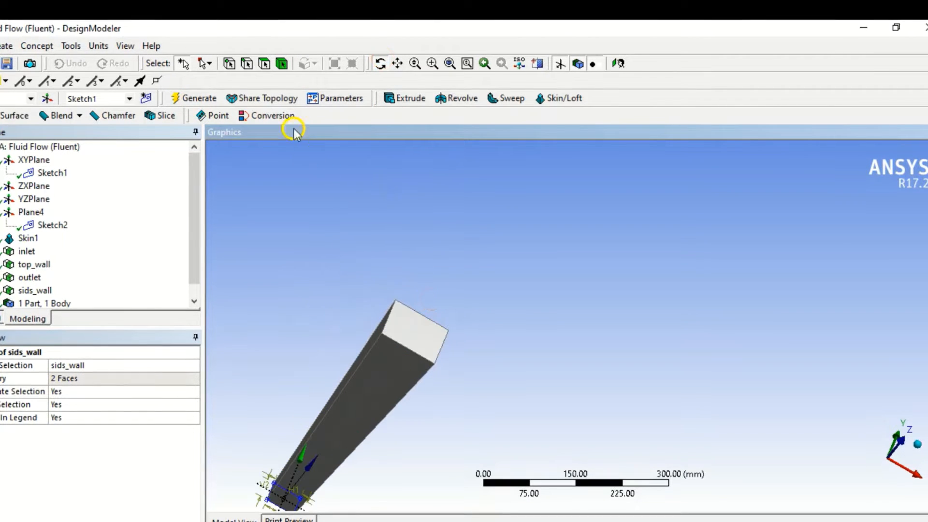
left_click(266, 63)
left_click(387, 393)
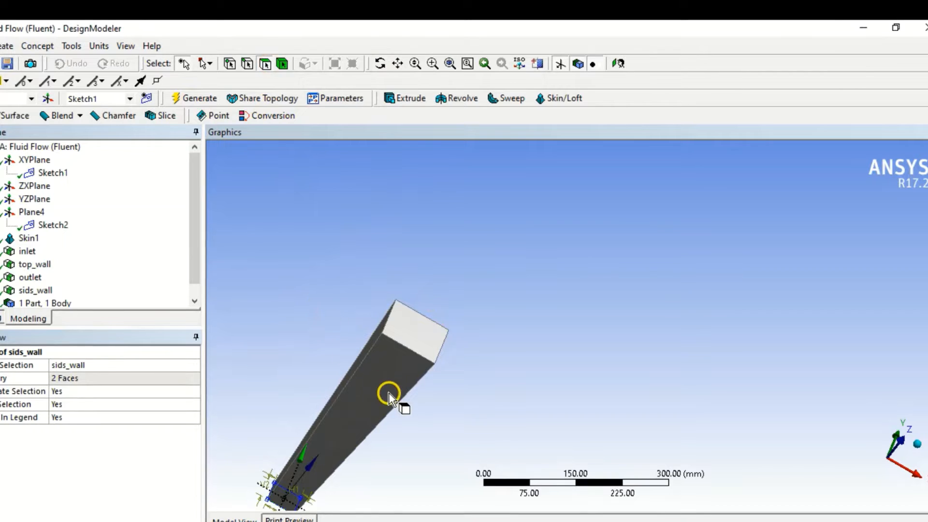
right_click(449, 247)
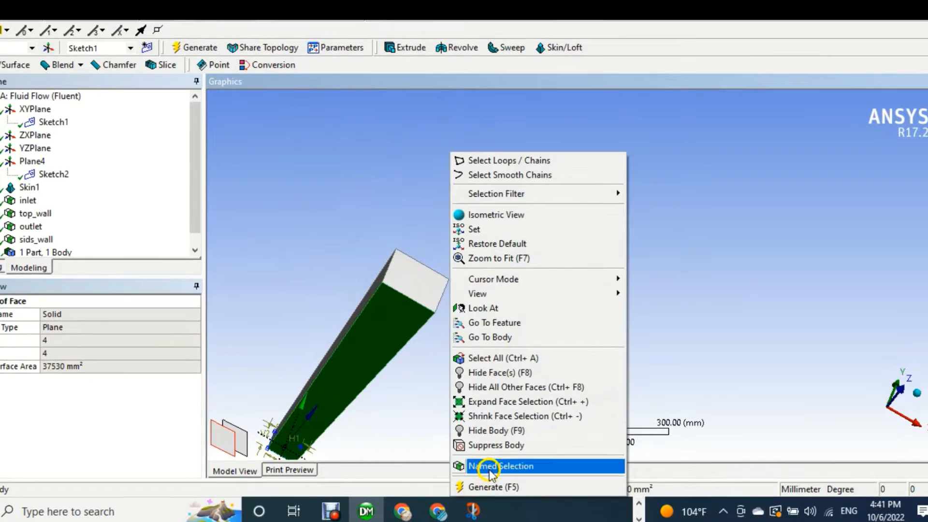
left_click(478, 516)
left_click(89, 327)
left_click(107, 313)
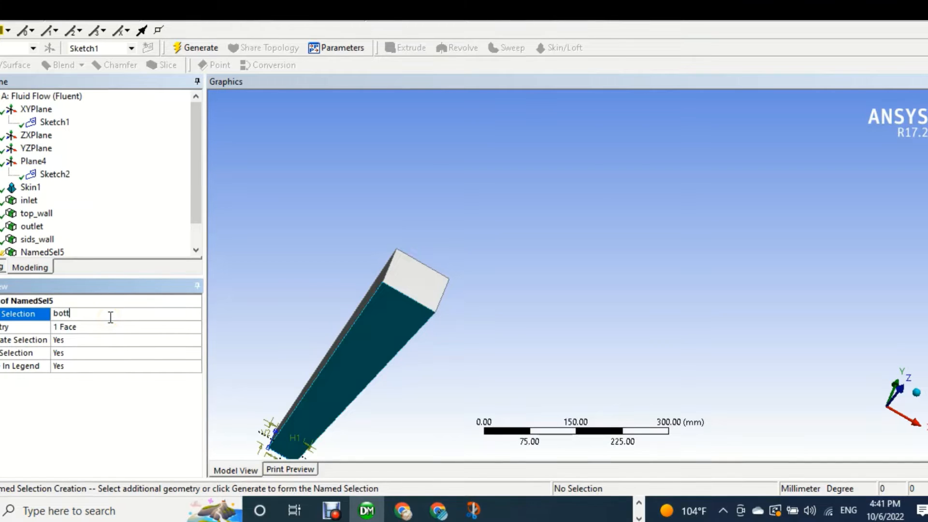
type("bottom_wal")
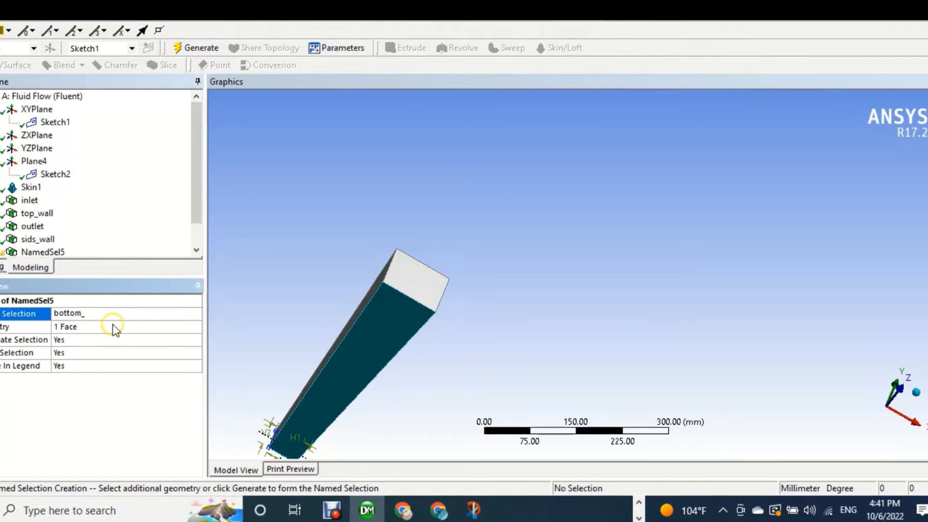
type("l")
key("Return")
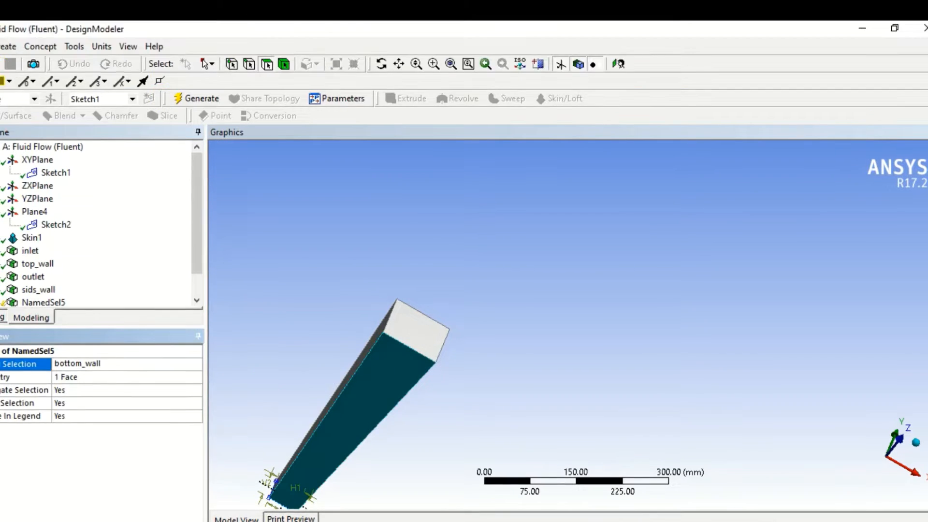
left_click(181, 98)
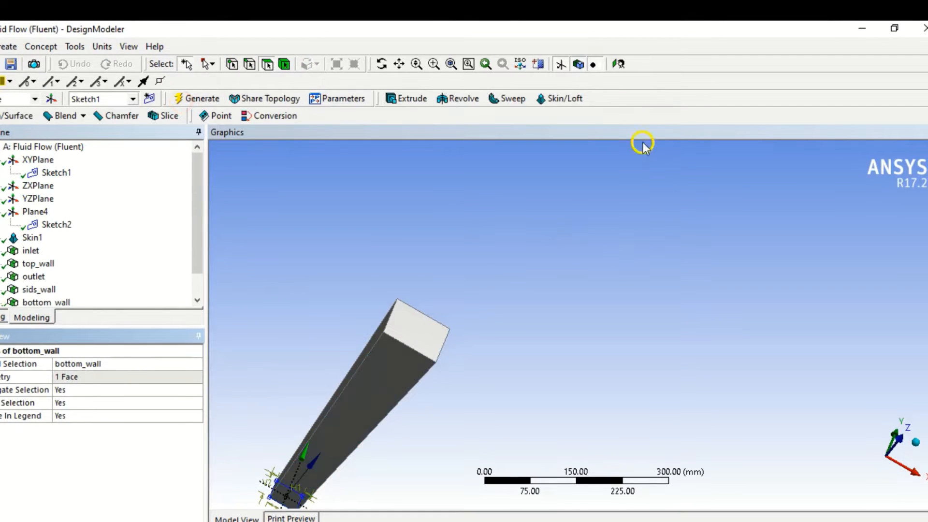
left_click(618, 64)
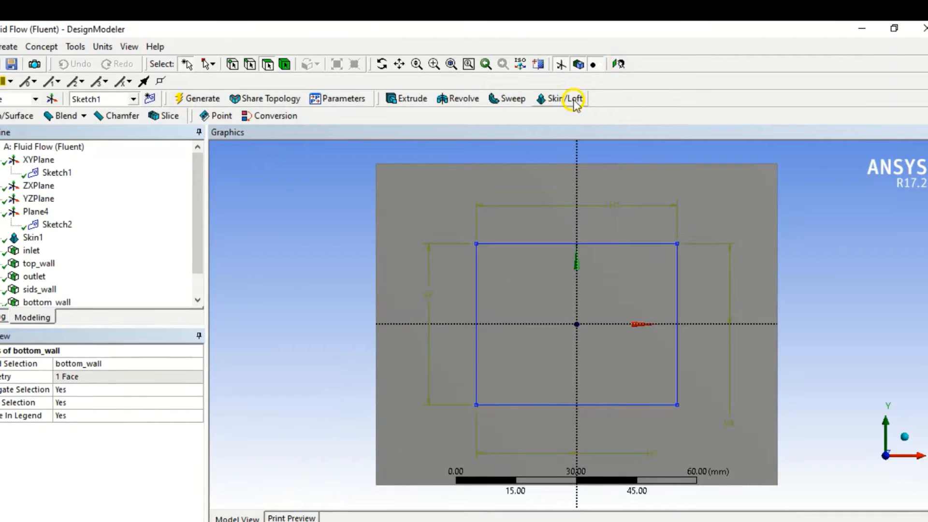
left_click(380, 65)
scroll(580, 356, "down", 3)
left_click_drag(580, 357, 586, 336)
scroll(594, 334, "down", 5)
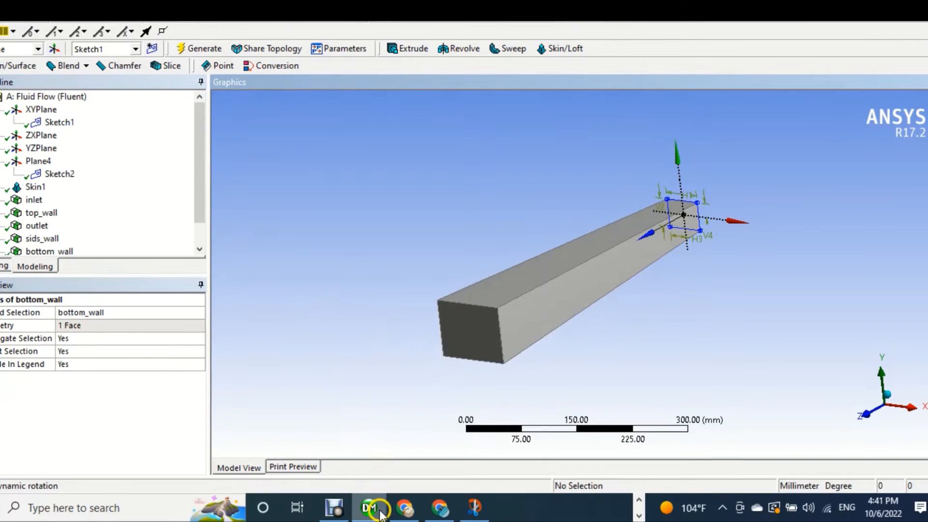
Switch to the Workbench project and open the Mesh cell of the Fluid Flow (Fluent) system
mouse_move(379, 515)
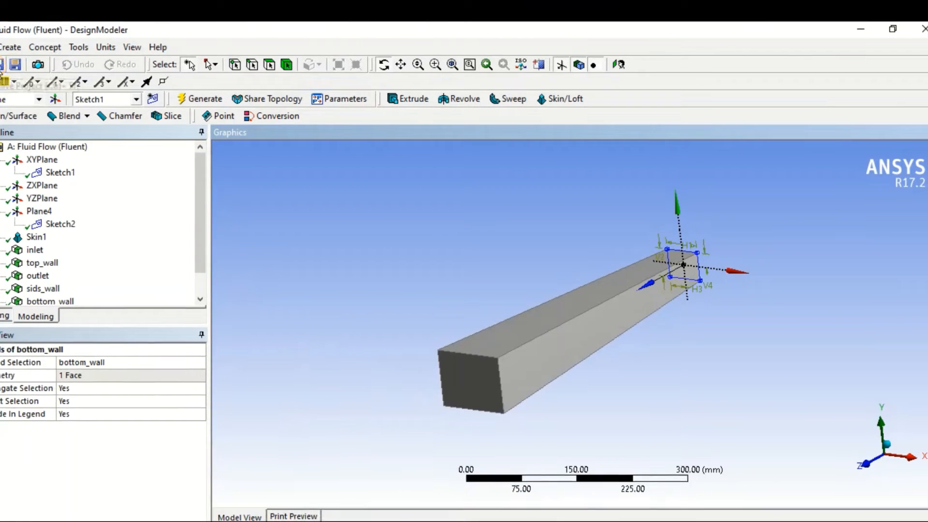
left_click(383, 385)
double_click(266, 169)
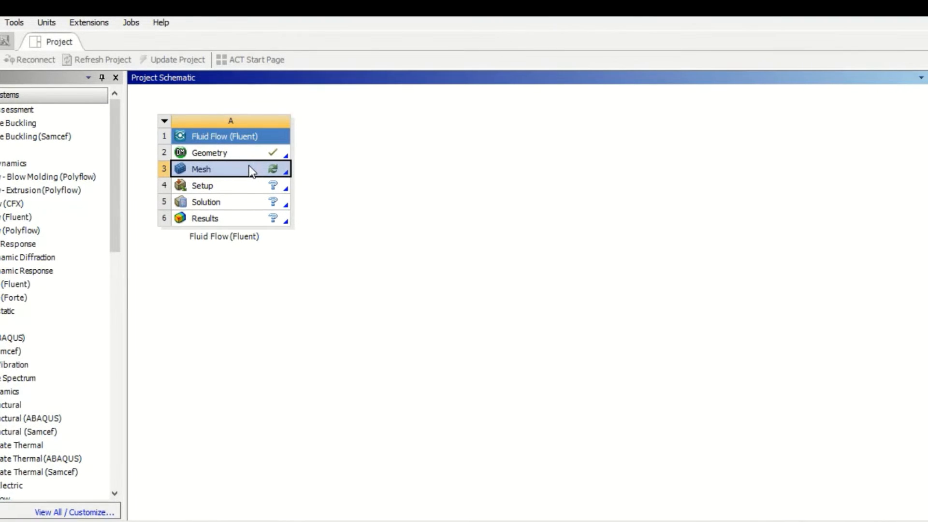
Switch to the Meshing application window of the Fluid Flow (Fluent) system
left_click(369, 388)
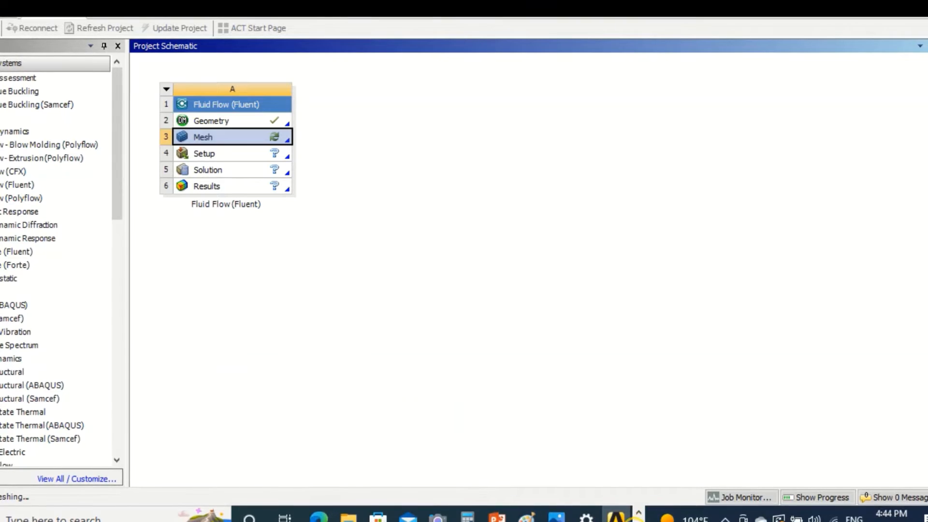
left_click(635, 521)
mouse_move(366, 516)
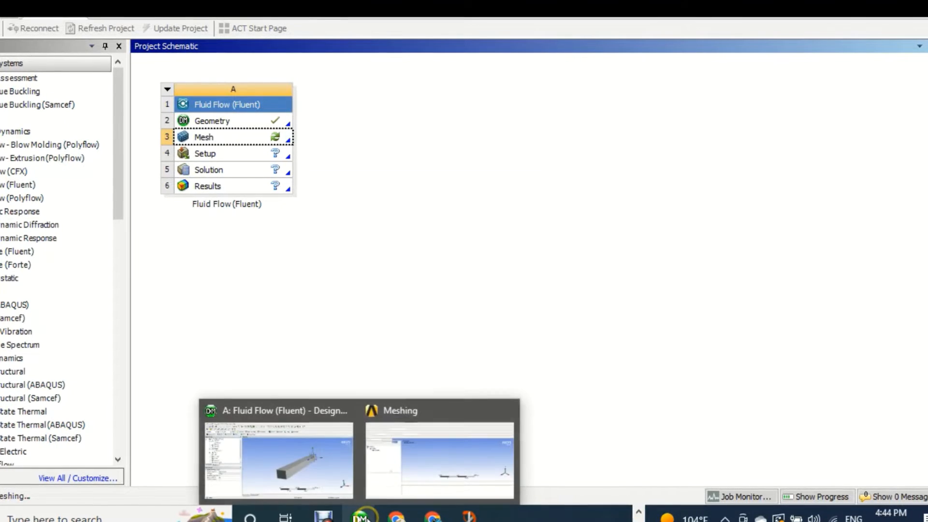
left_click(441, 459)
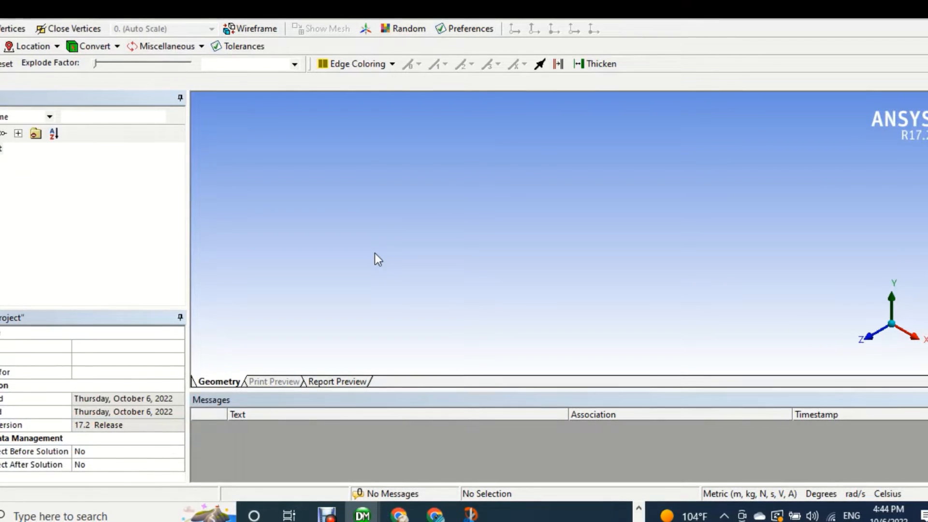
left_click(376, 252)
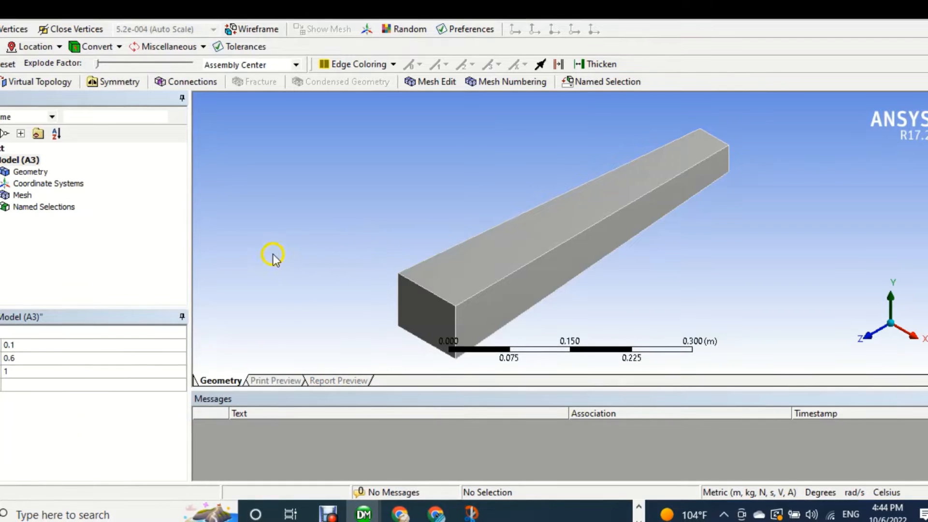
Check which duct faces the named selections inlet, outlet, top_wall, sids_wall and bottom_wall cover
left_click(21, 195)
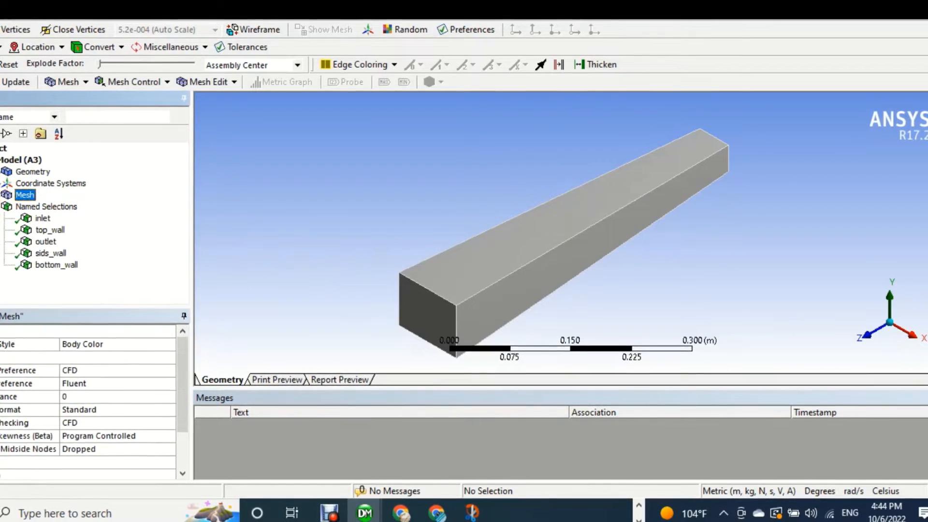
left_click(43, 219)
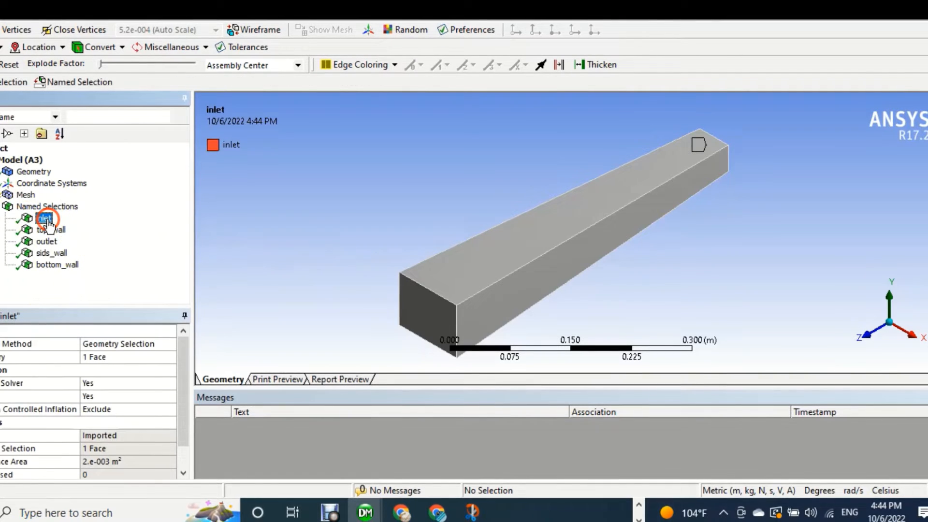
left_click(46, 241)
left_click(50, 230)
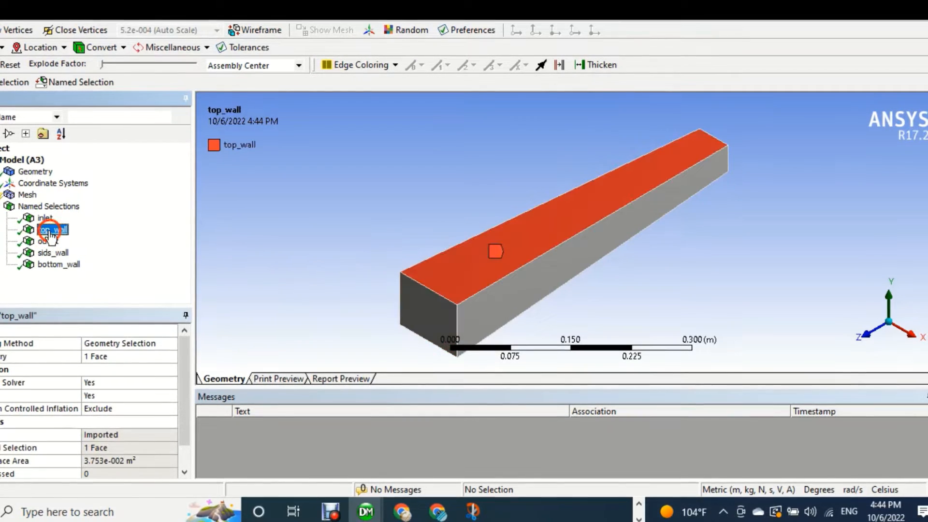
left_click(56, 253)
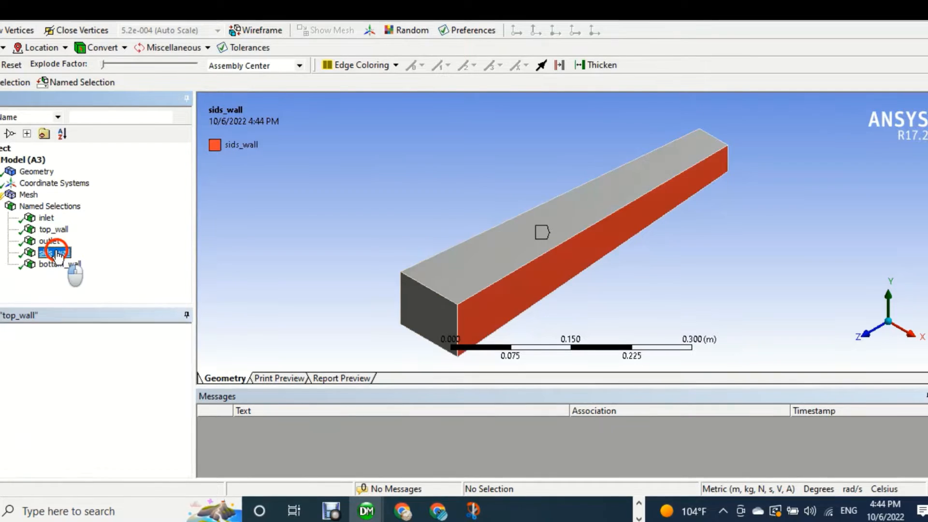
left_click(63, 266)
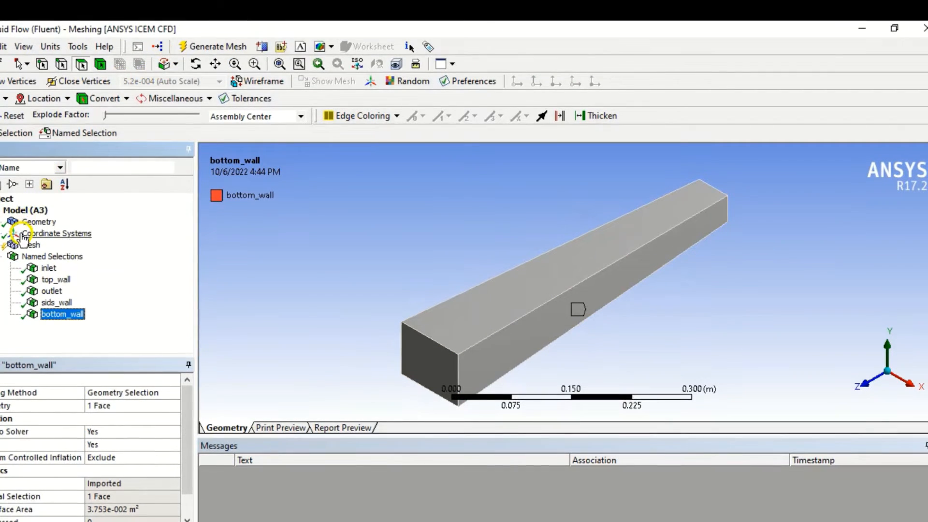
Generate the duct's mesh with the default settings and display it
left_click(29, 195)
left_click(228, 49)
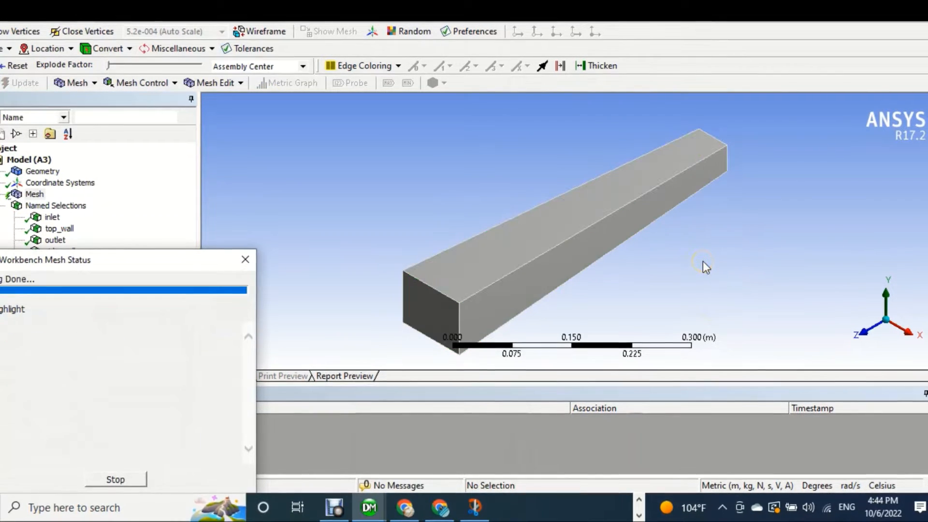
left_click(27, 196)
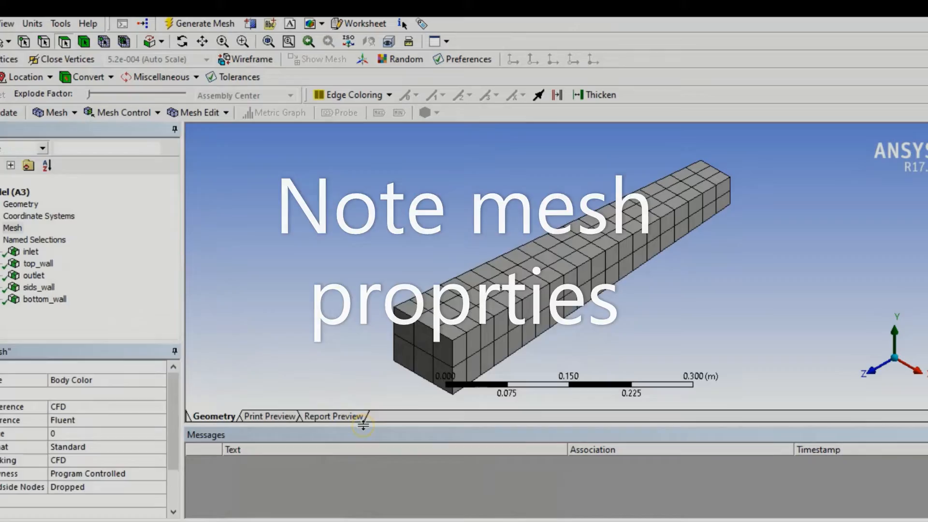
left_click(574, 293)
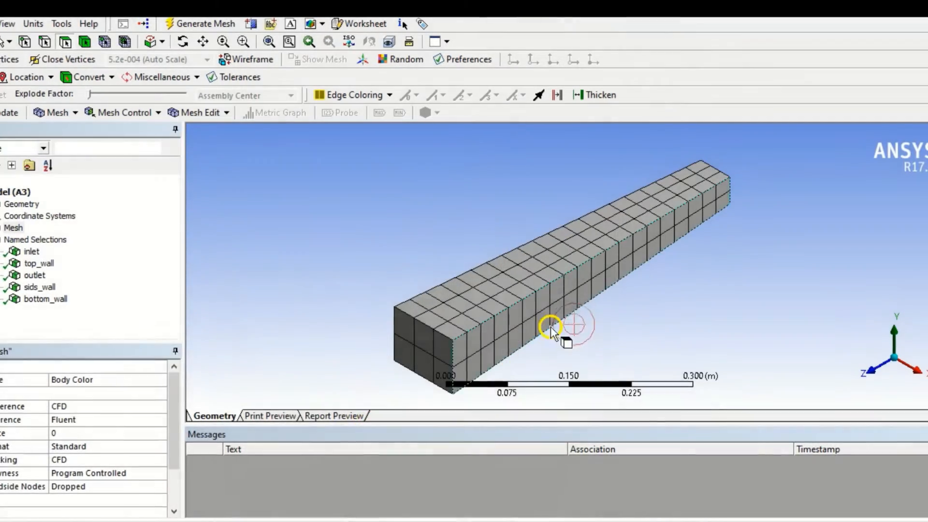
Expand the mesh statistics to examine the node and element counts
left_click_drag(182, 387, 181, 432)
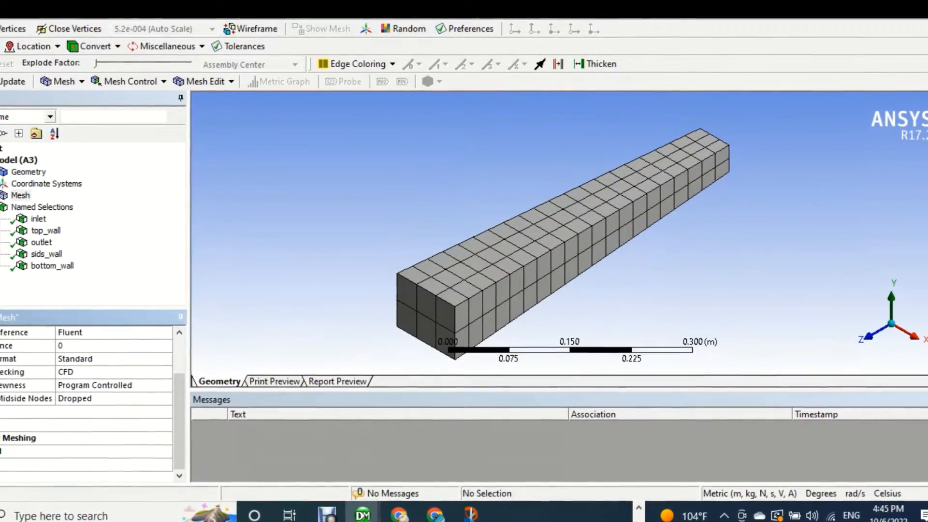
left_click(1, 464)
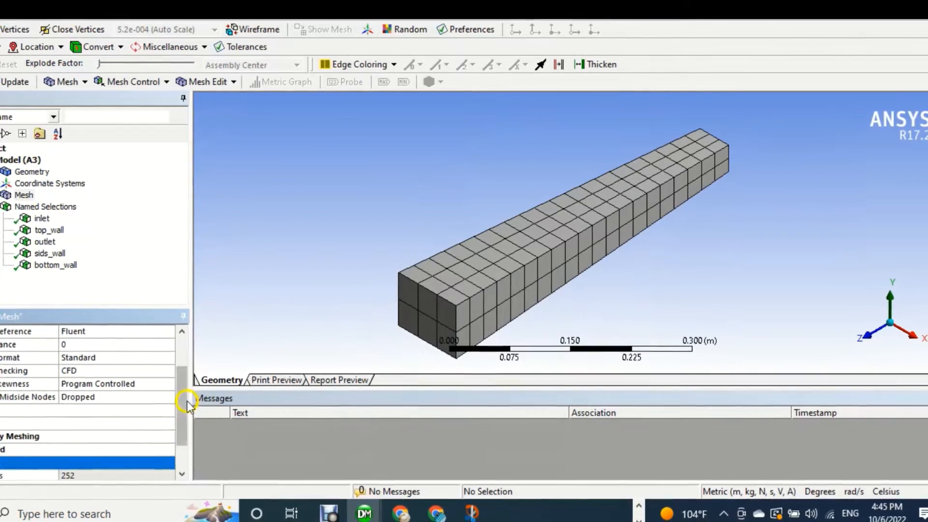
scroll(184, 425, "down", 1)
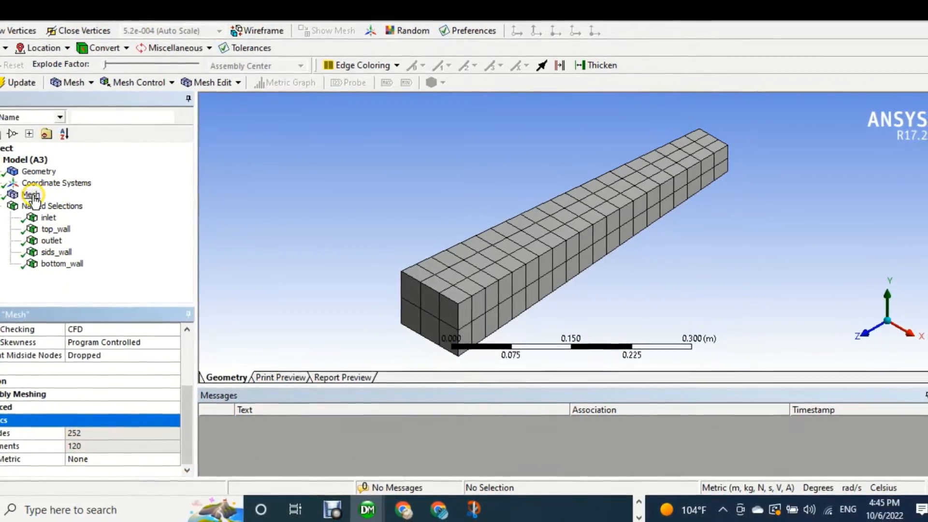
left_click(32, 196)
right_click(35, 196)
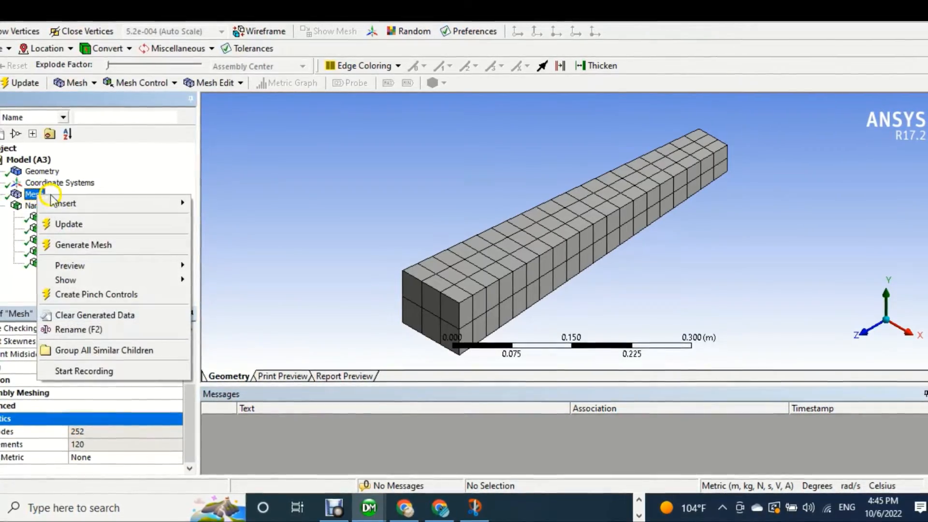
mouse_move(73, 203)
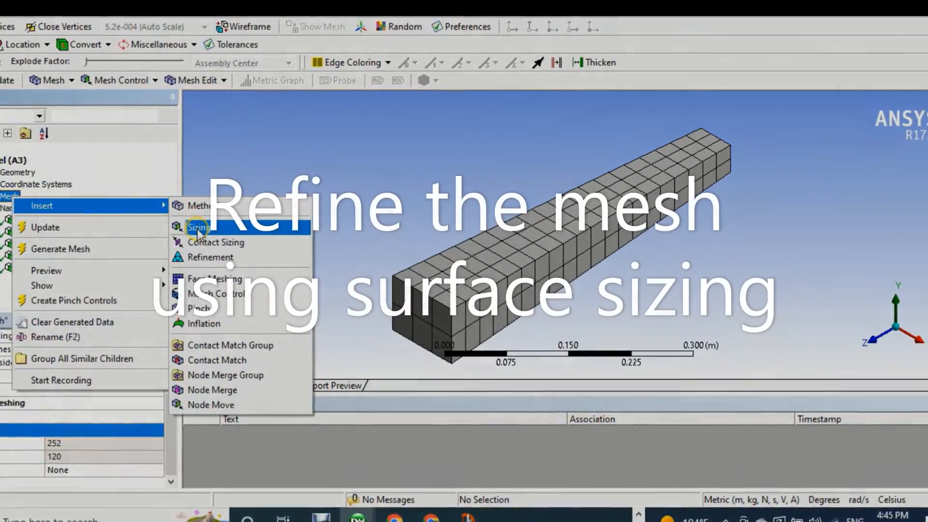
left_click(198, 229)
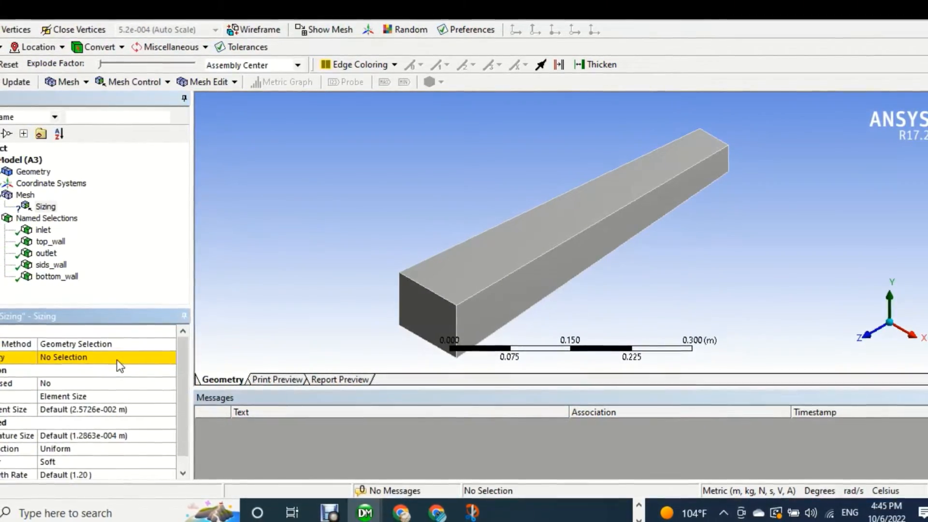
left_click(116, 360)
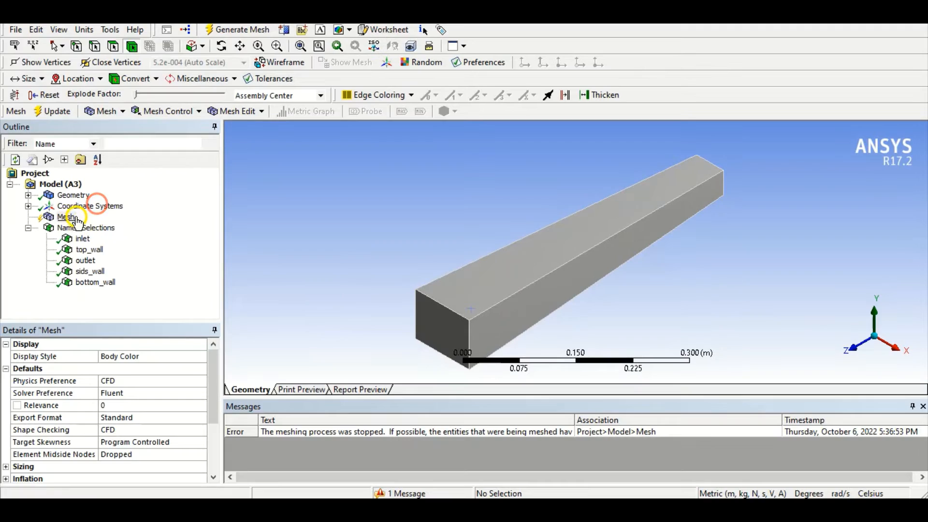
Insert a mesh sizing control and scope it to the four parallel top and bottom edges of the duct's two end faces
right_click(71, 216)
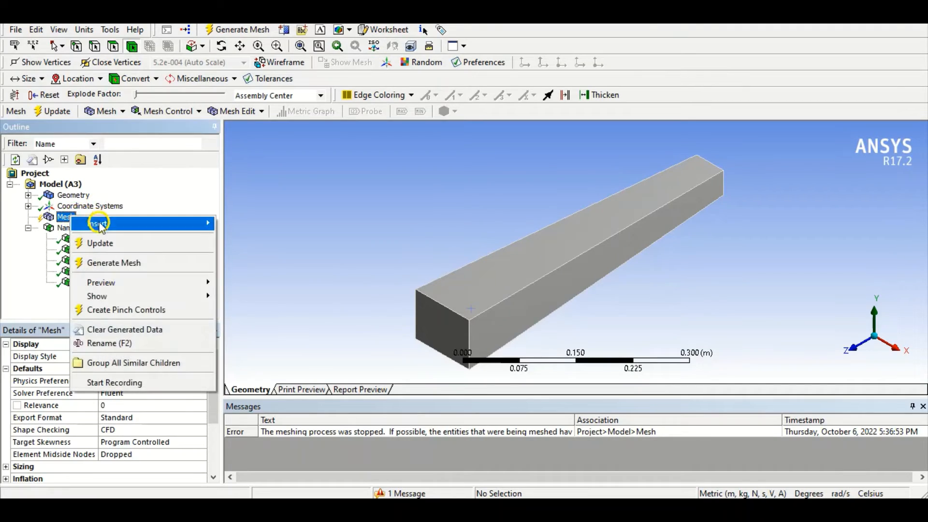
mouse_move(99, 225)
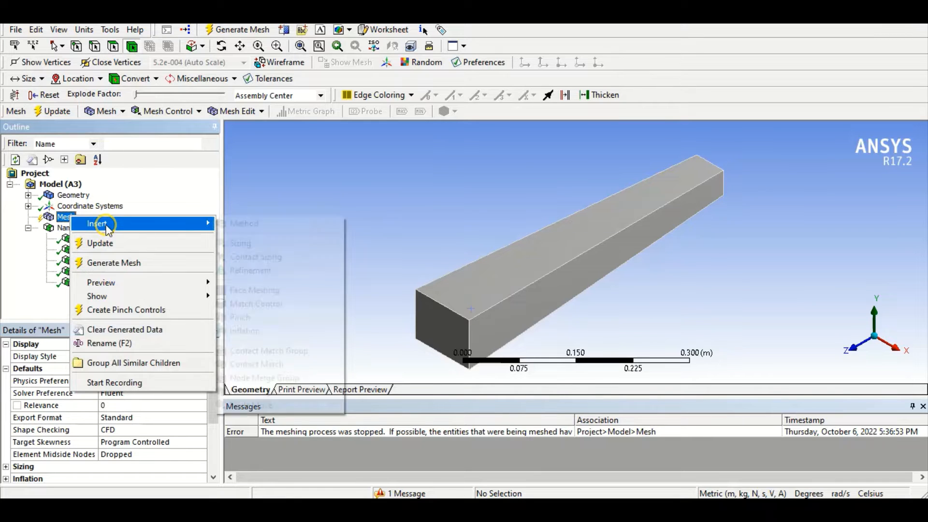
left_click(251, 243)
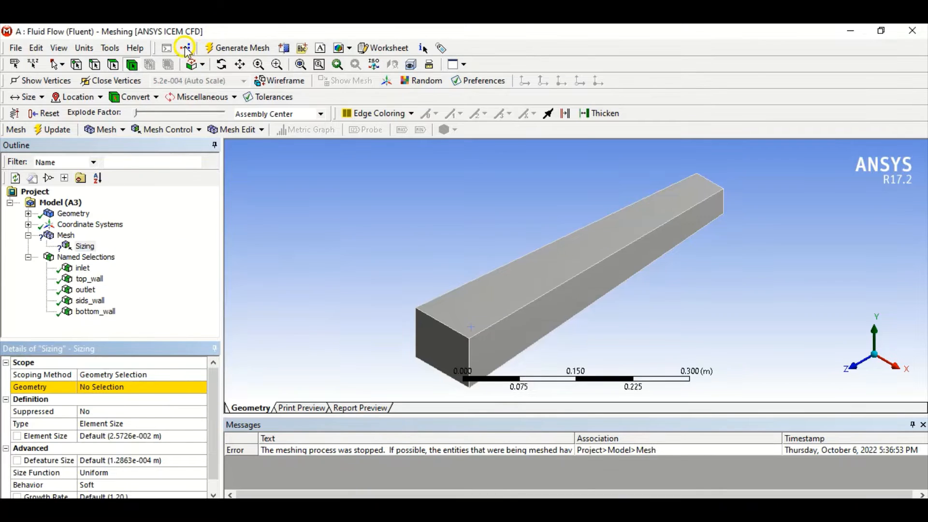
left_click(95, 66)
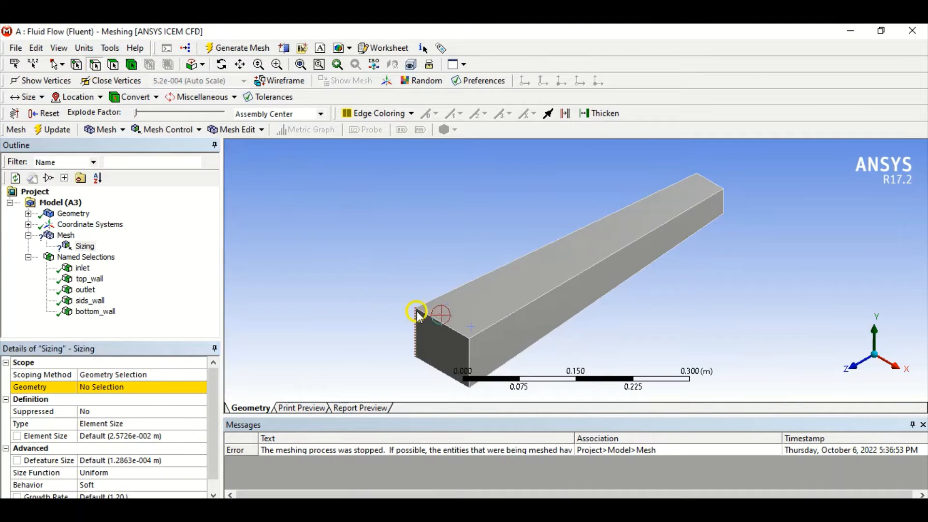
left_click(442, 326)
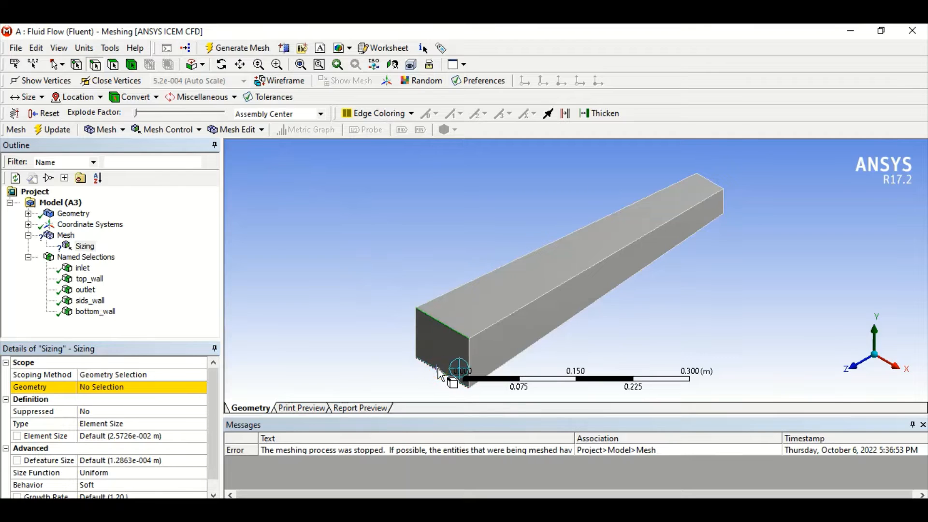
left_click(437, 368, "ctrl")
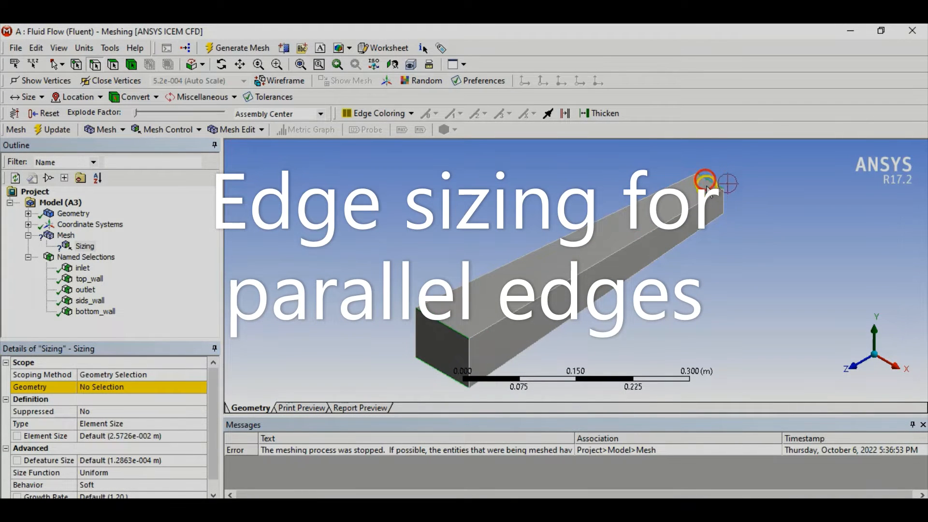
left_click(706, 179, "ctrl")
left_click(713, 208, "ctrl")
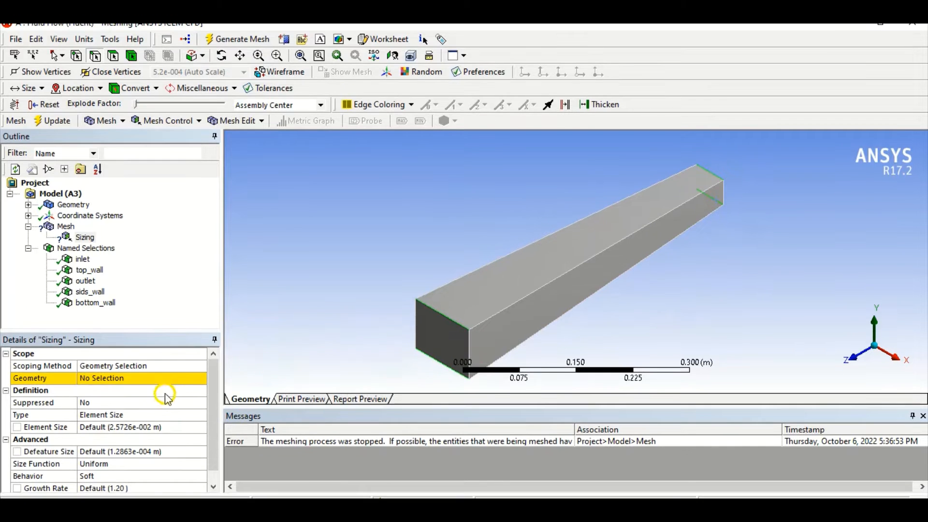
left_click(170, 386)
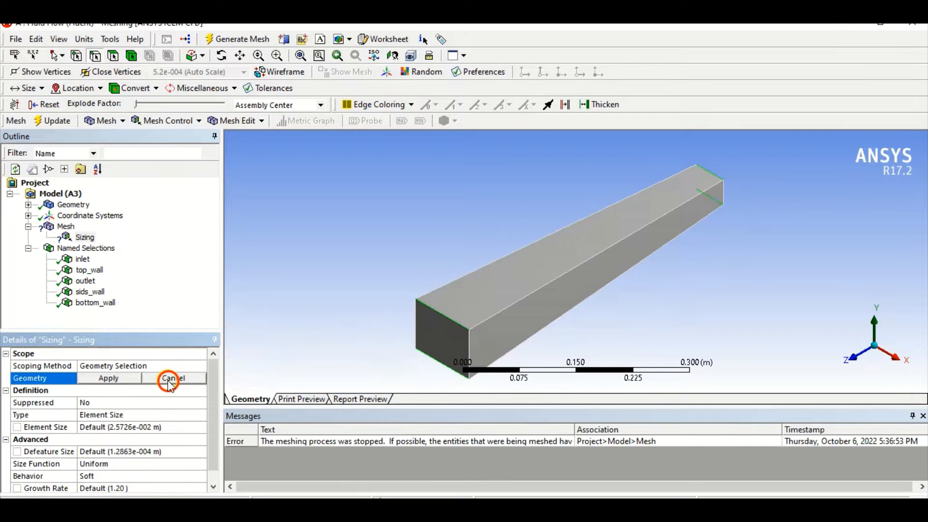
left_click(115, 386)
Set the edge sizing type to Number of Divisions with 25 divisions, then generate the mesh and display it
left_click(139, 416)
left_click(200, 415)
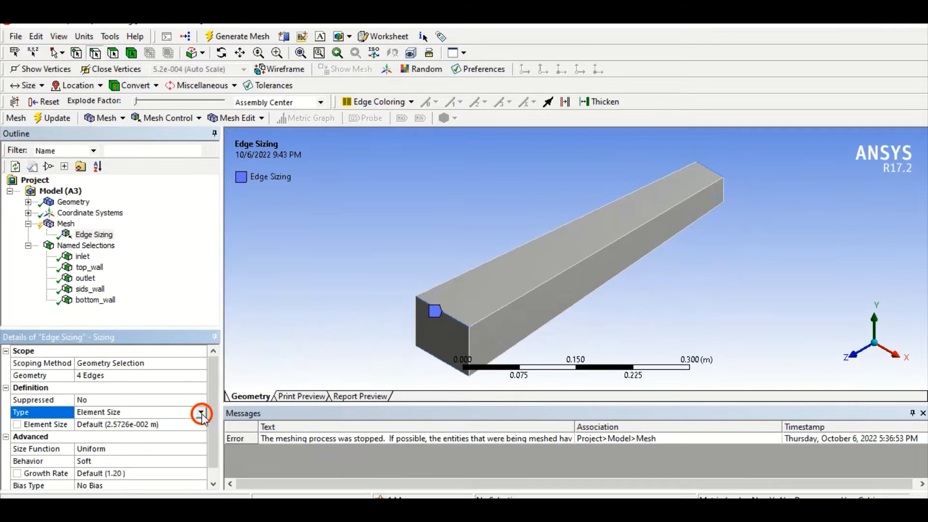
left_click(181, 410)
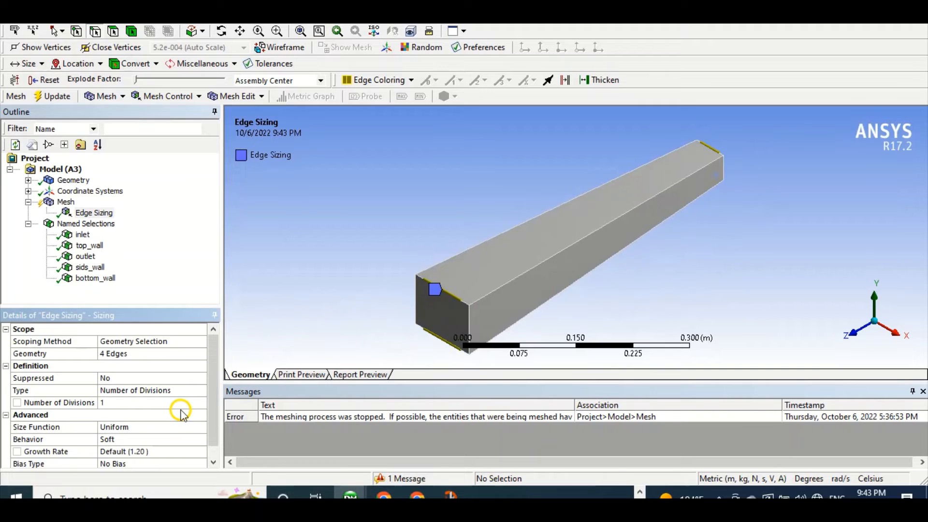
left_click(159, 407)
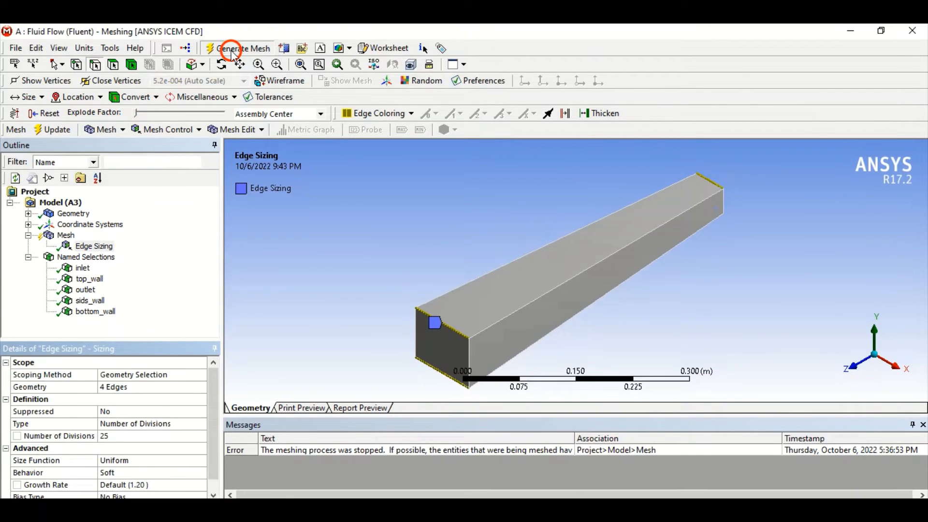
left_click(234, 51)
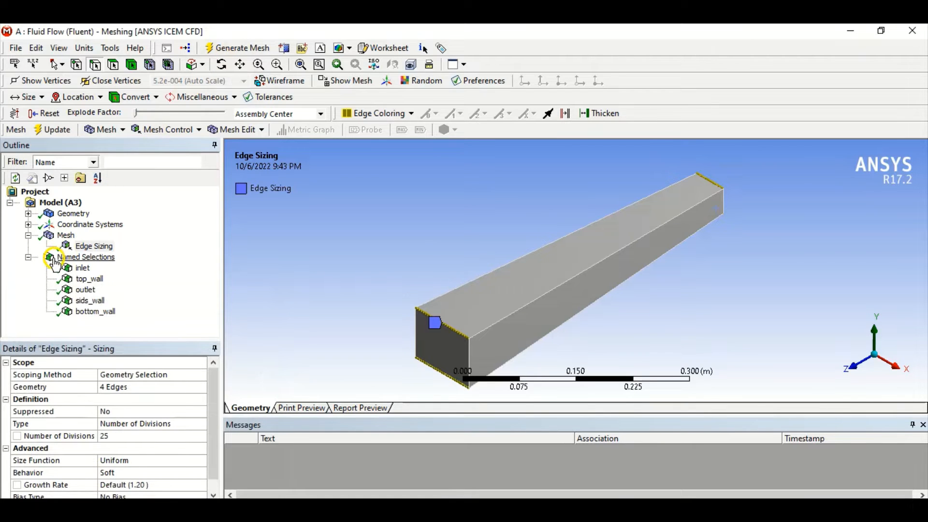
left_click(65, 236)
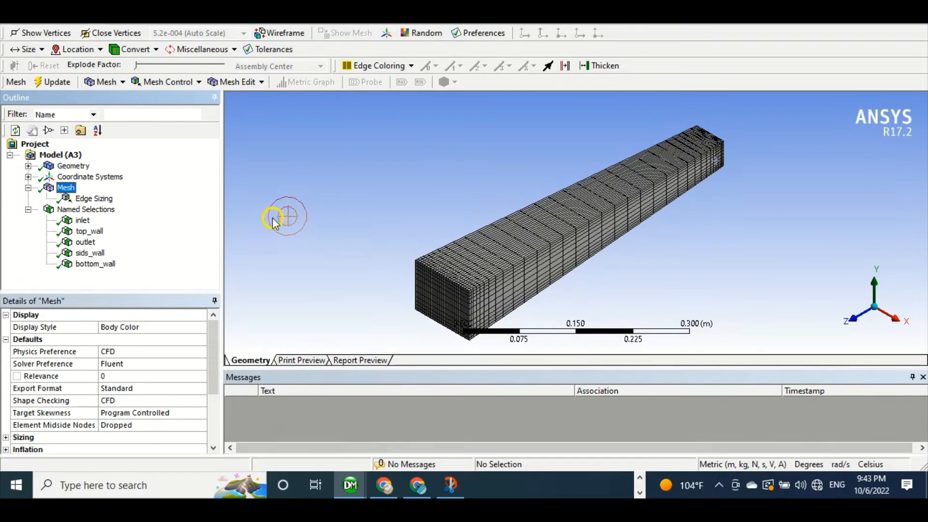
Set the behavior of the duct's edge sizing to Hard
left_click(86, 201)
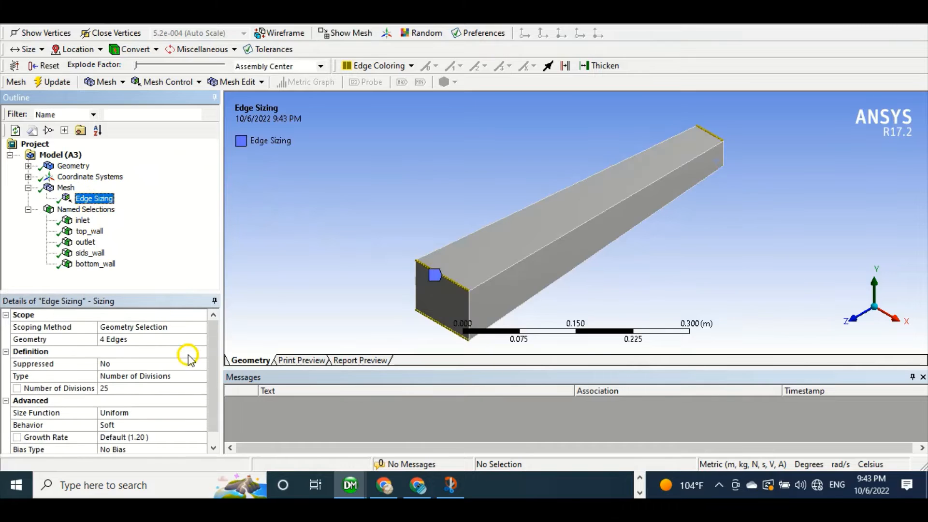
left_click(155, 425)
left_click(199, 425)
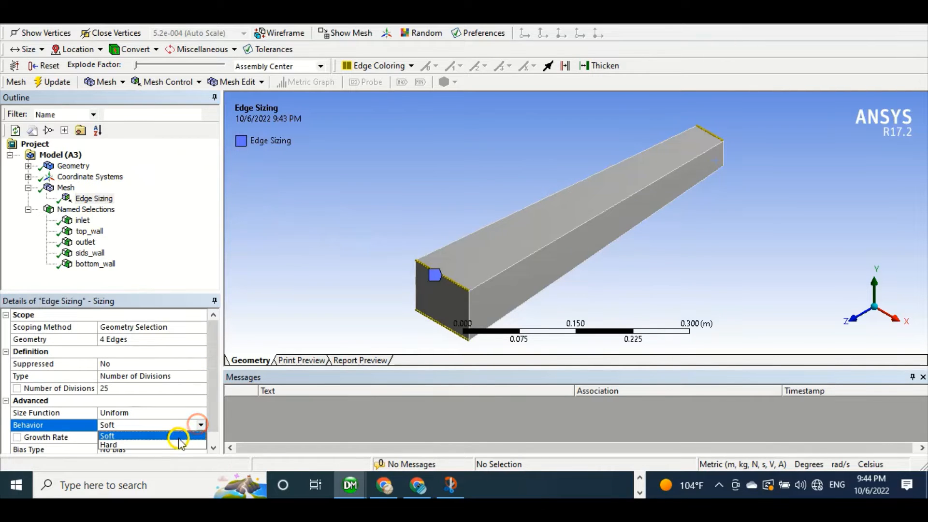
left_click(166, 440)
left_click(176, 437)
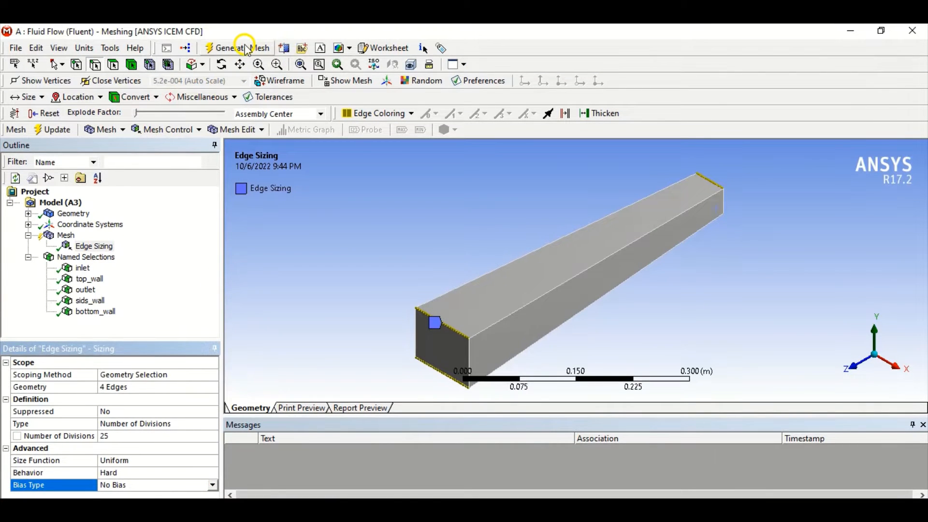
Generate the mesh with the Hard edge sizing and display it on the duct
left_click(244, 48)
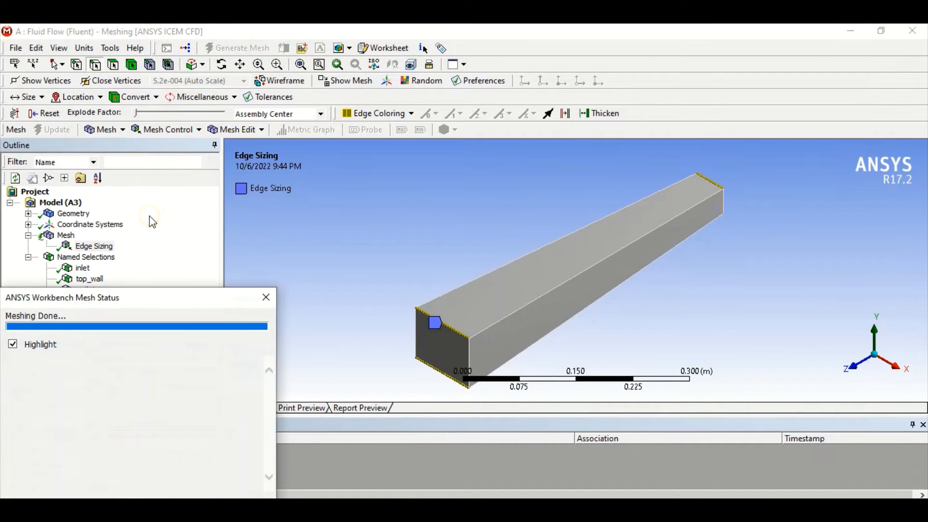
left_click(68, 235)
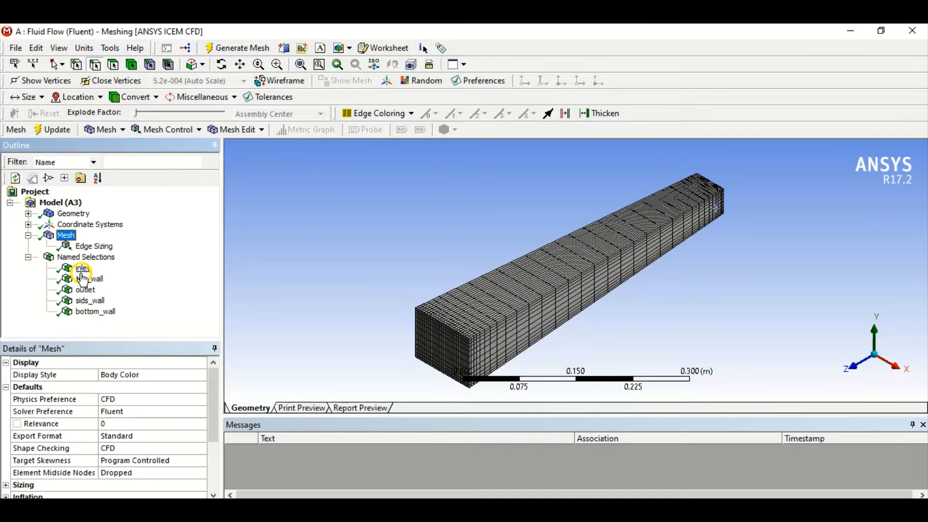
Insert a second mesh sizing control and scope it to the duct's four long lengthwise edges
right_click(71, 240)
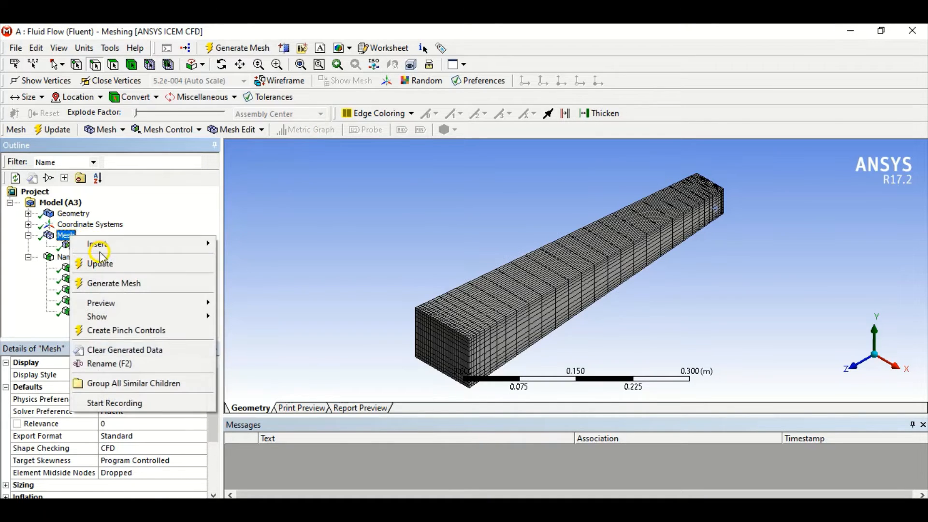
mouse_move(99, 249)
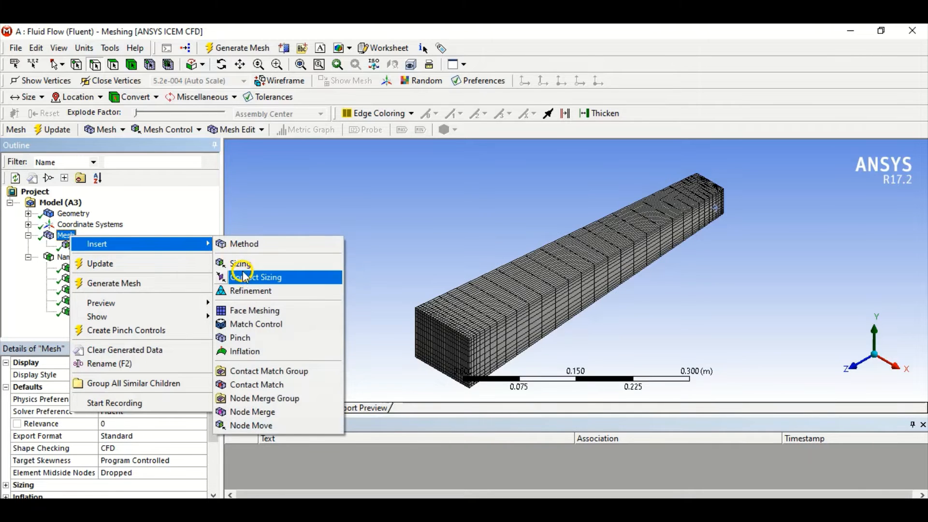
left_click(244, 266)
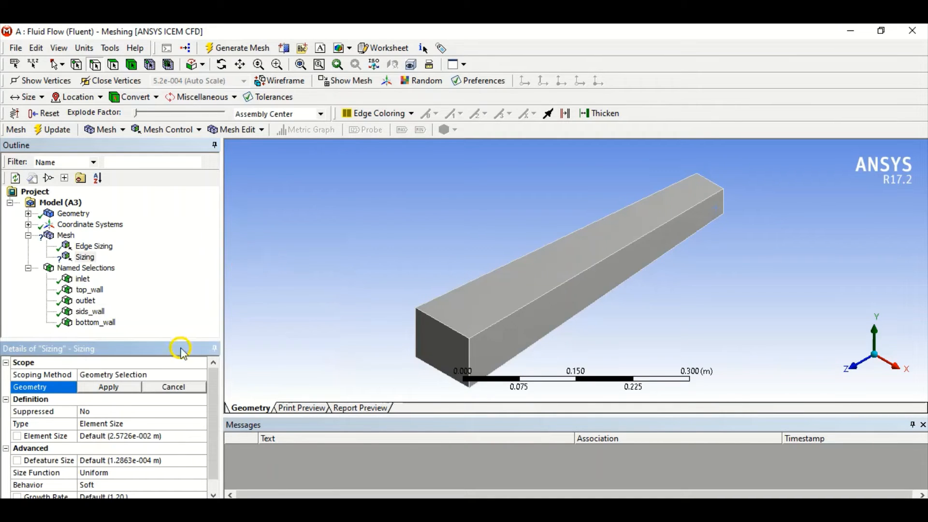
left_click(551, 294)
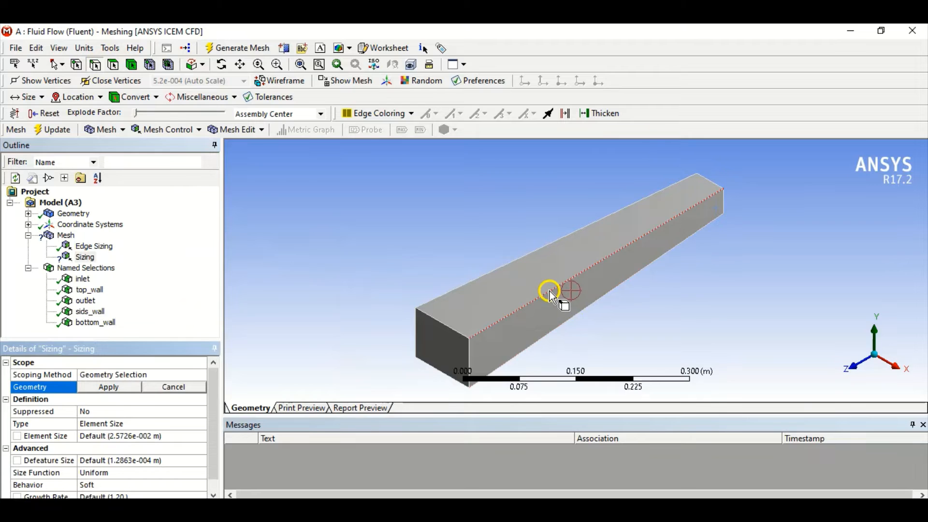
right_click(550, 291)
left_click(550, 293)
left_click(569, 319, "ctrl")
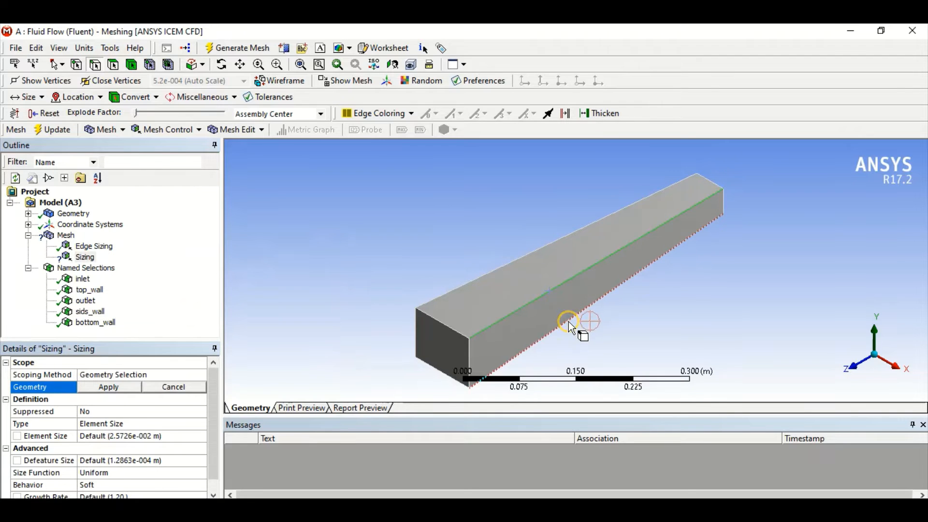
left_click(532, 255, "ctrl")
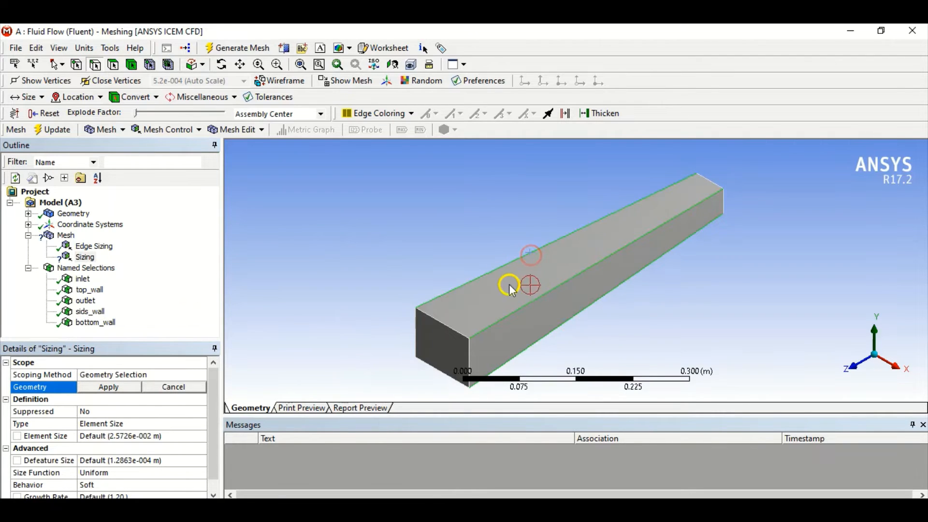
left_click(504, 306, "ctrl")
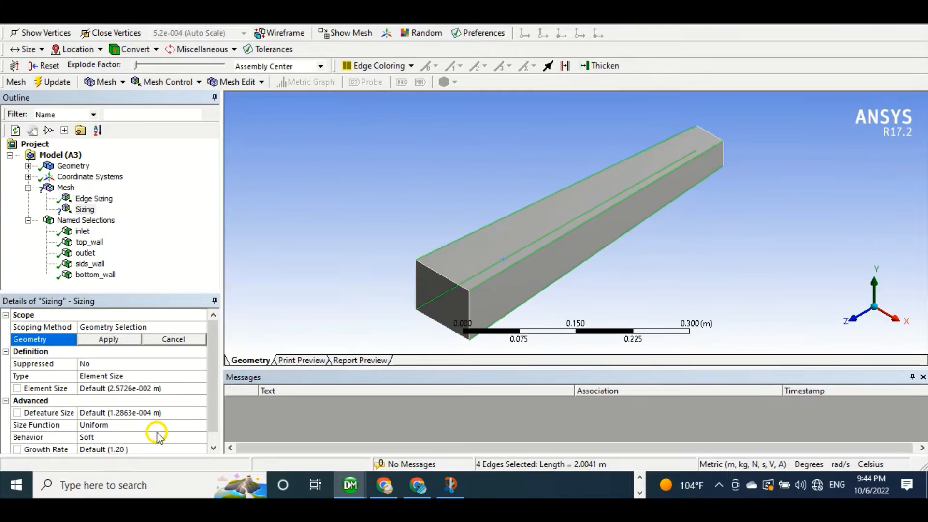
left_click(116, 340)
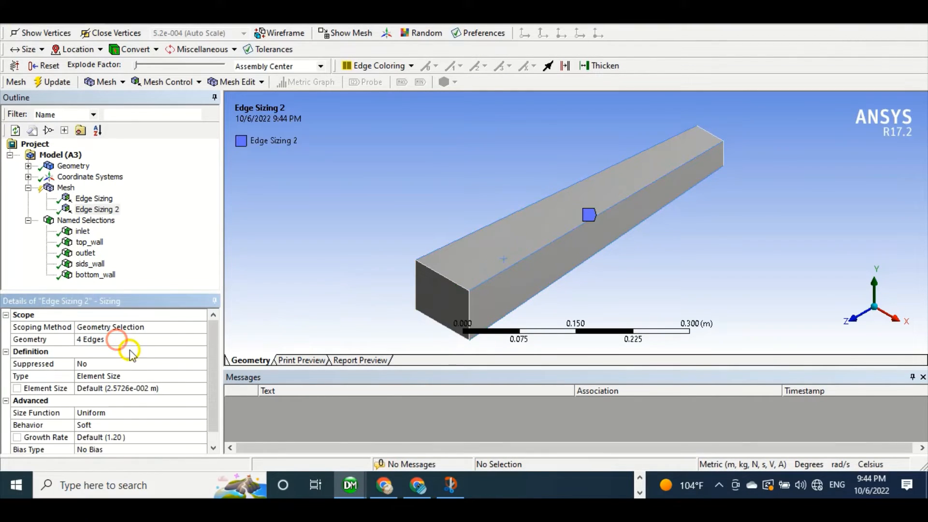
Set the lengthwise edge sizing to Number of Divisions with 100 divisions, then generate and display the mesh
left_click(149, 376)
left_click(202, 377)
left_click(186, 392)
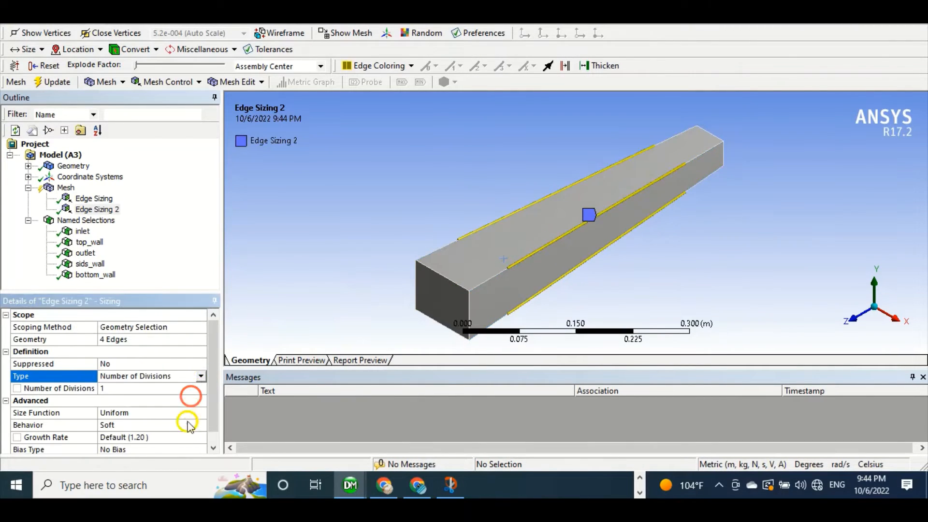
left_click(124, 390)
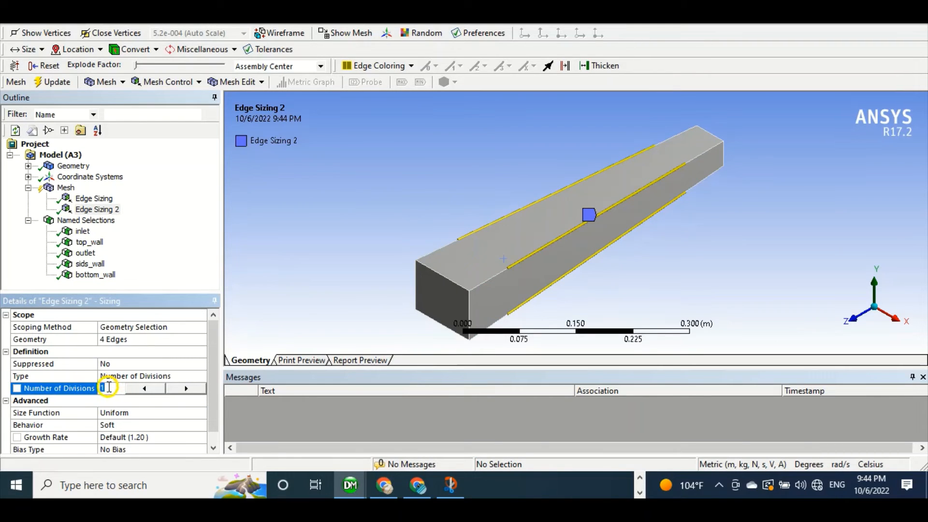
type("100")
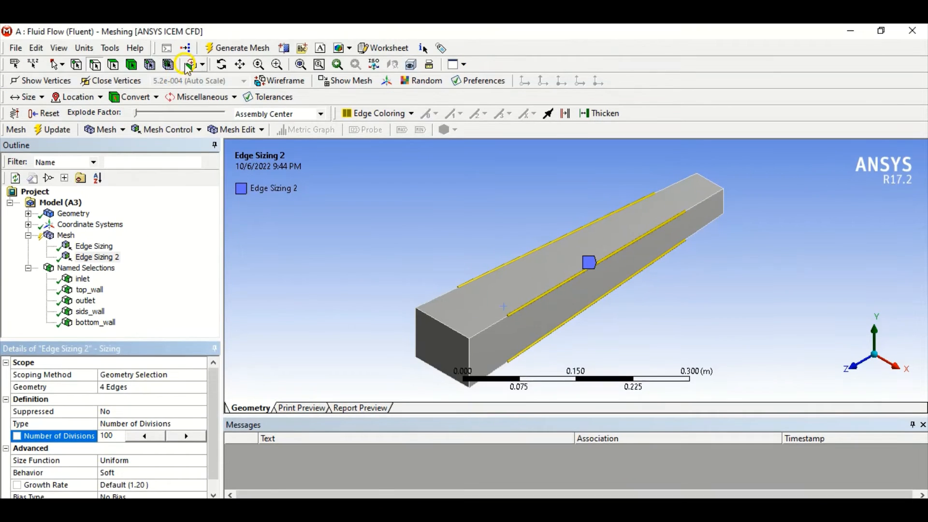
left_click(234, 48)
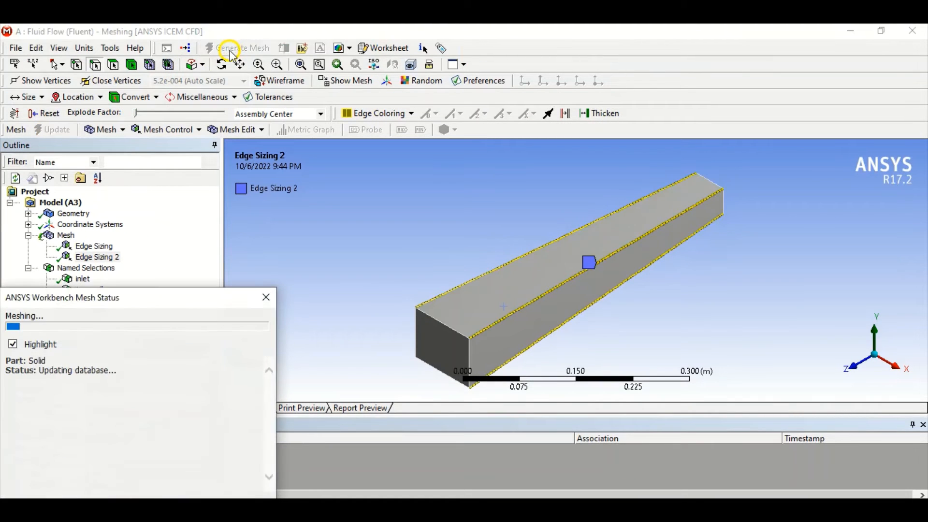
left_click(66, 235)
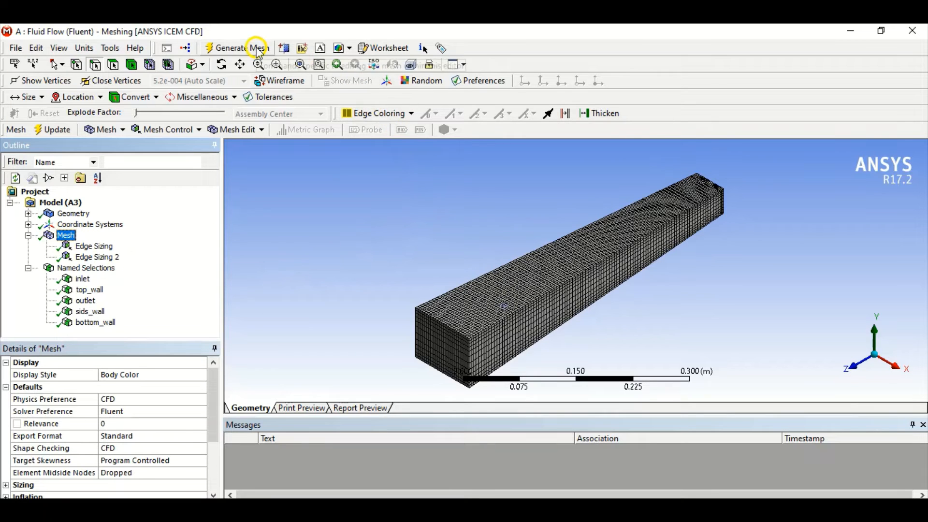
Inspect the refined mesh at the duct's end and set the mesh metric to Skewness to examine its statistics
left_click(277, 65)
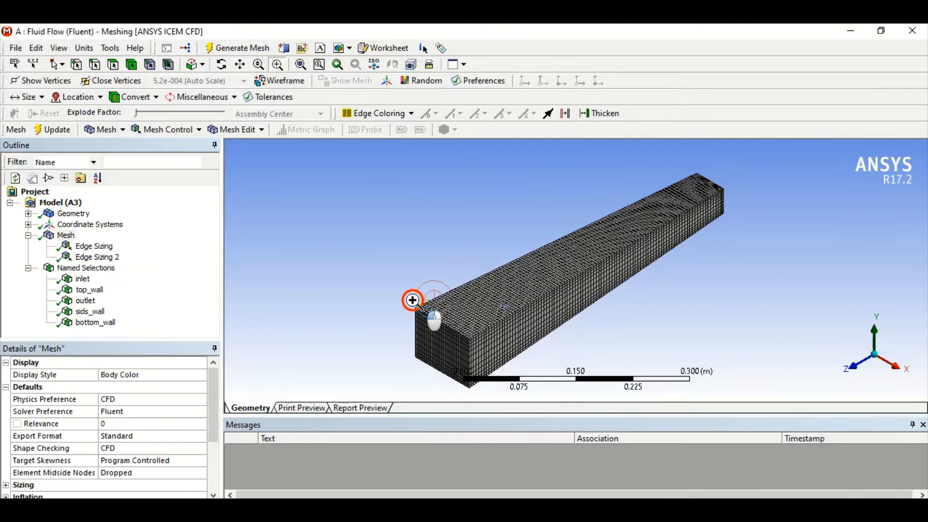
left_click_drag(412, 300, 496, 354)
scroll(494, 333, "down", 5)
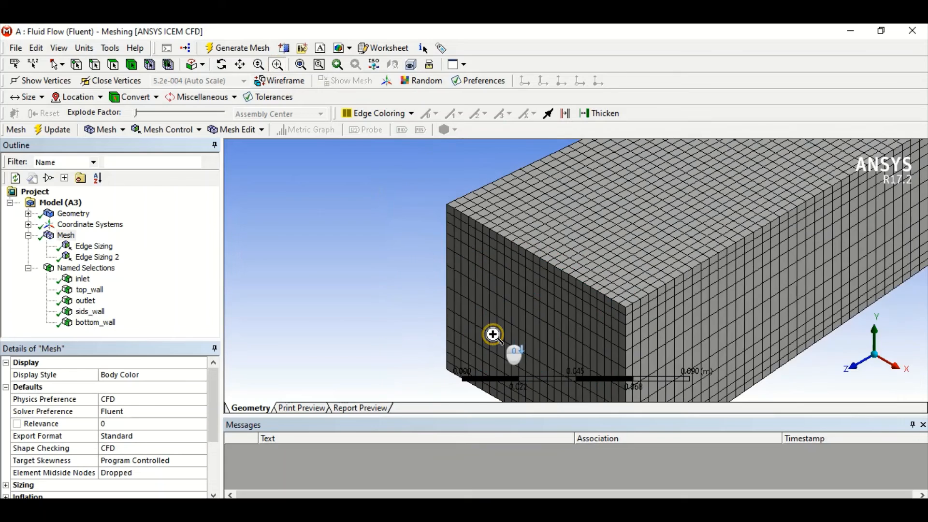
scroll(493, 335, "down", 1)
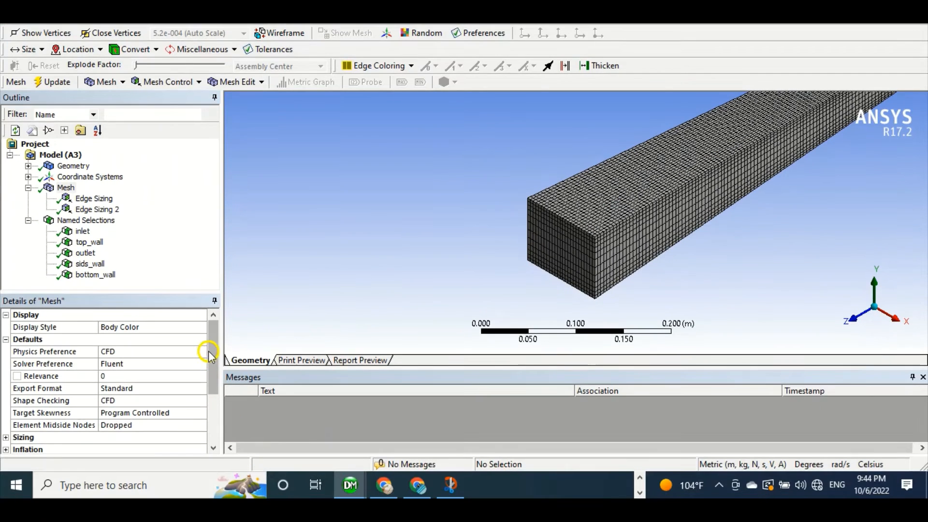
left_click_drag(213, 400, 214, 454)
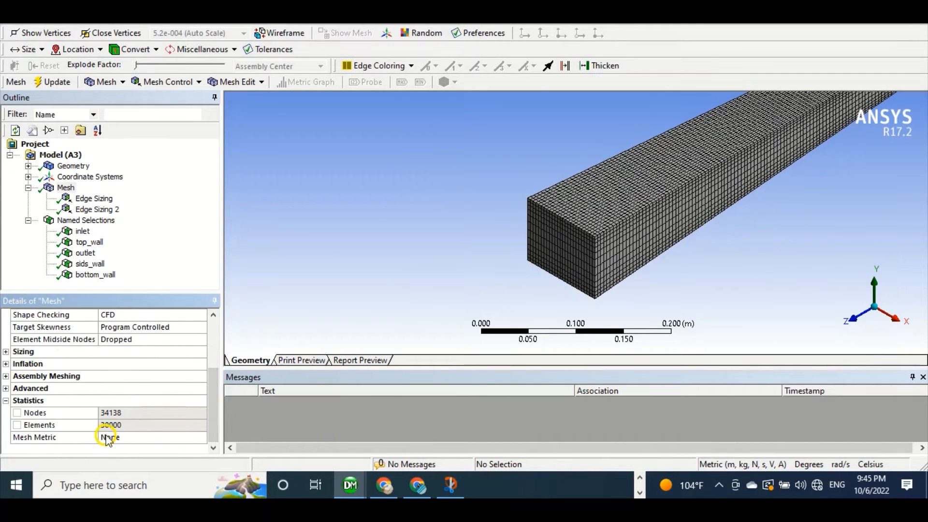
left_click(107, 437)
left_click(201, 437)
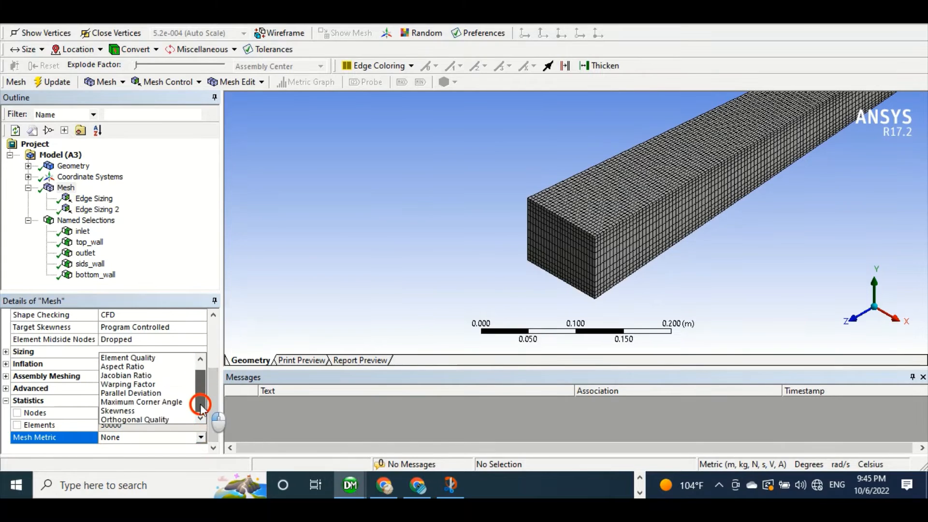
left_click(178, 410)
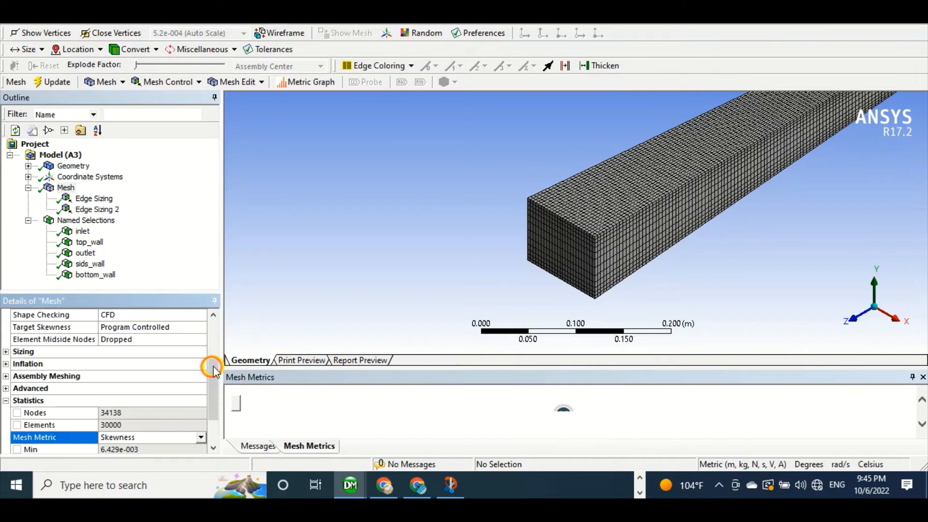
left_click_drag(210, 367, 214, 422)
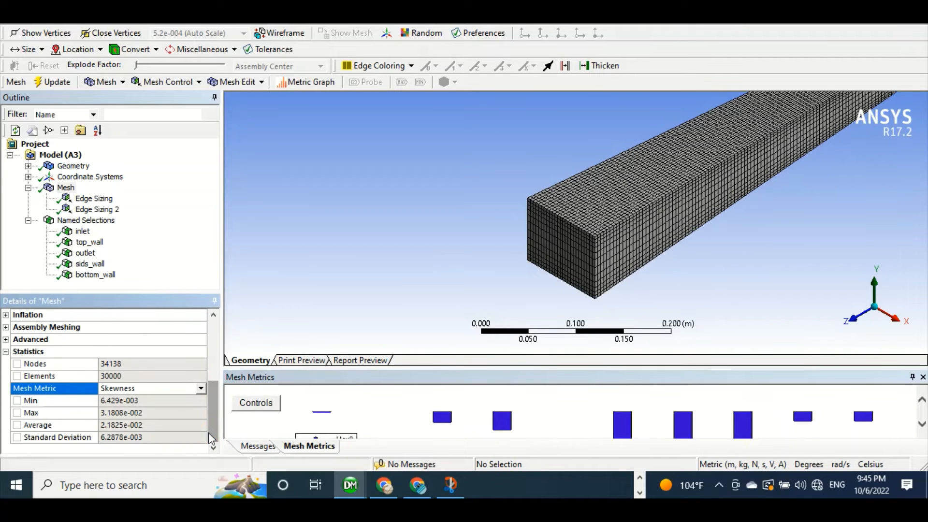
scroll(343, 294, "up", 3)
scroll(343, 294, "down", 3)
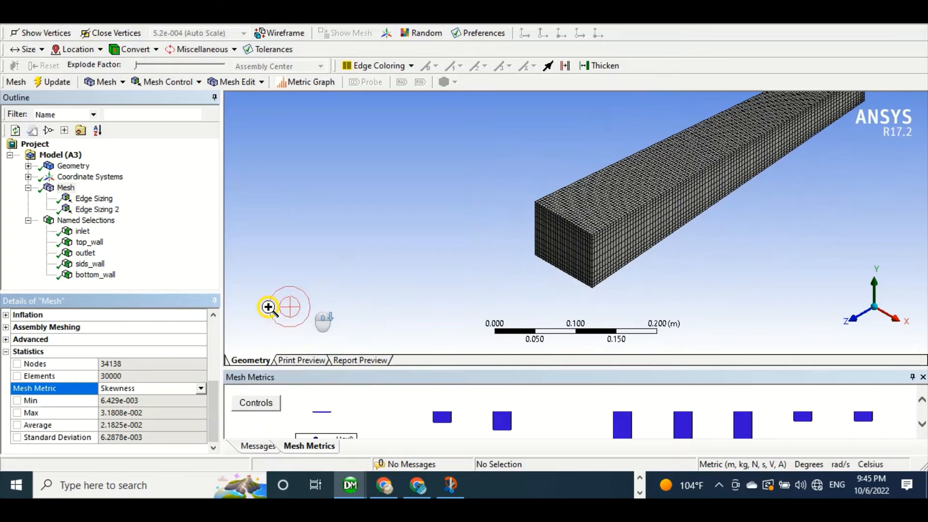
Update the mesh so that it is translated for Fluent
left_click(213, 315)
left_click(213, 315)
left_click(213, 315)
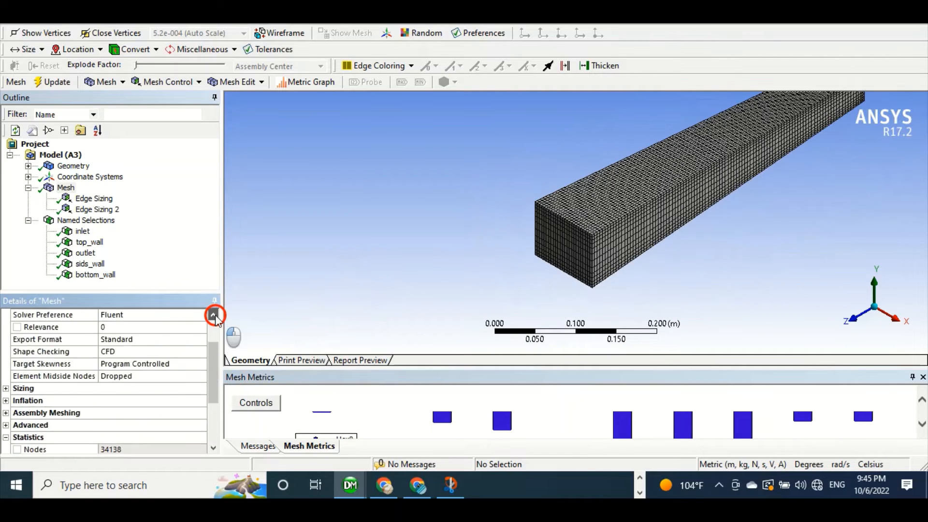
left_click(213, 315)
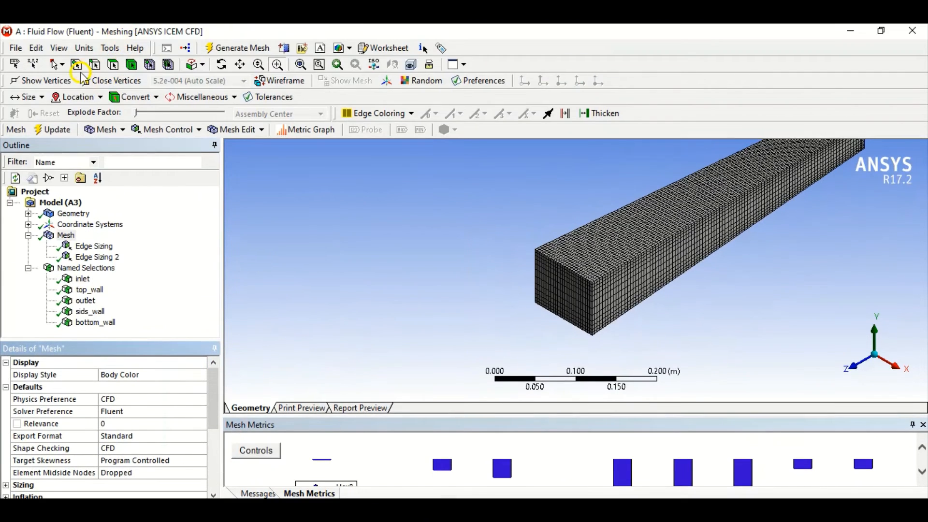
left_click(58, 83)
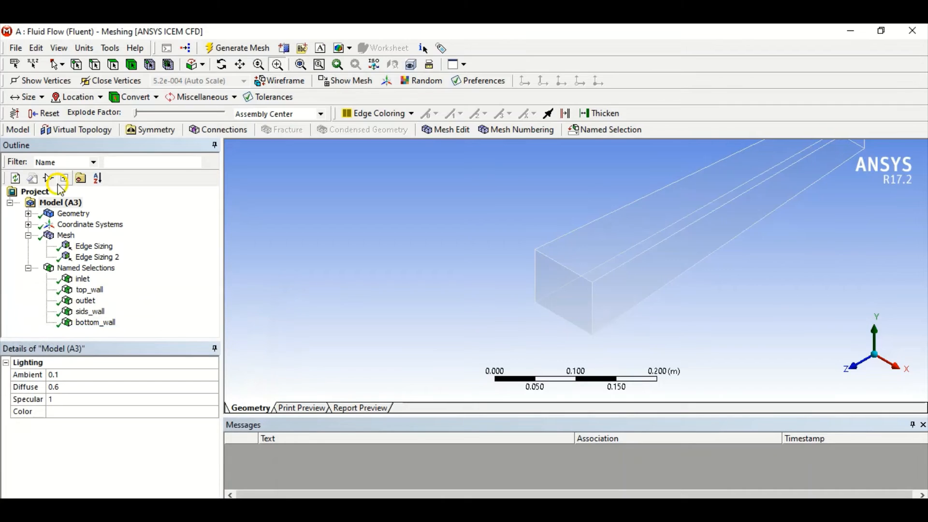
Review the edges covered by the two existing edge sizings and insert a third sizing control under the mesh
left_click(67, 236)
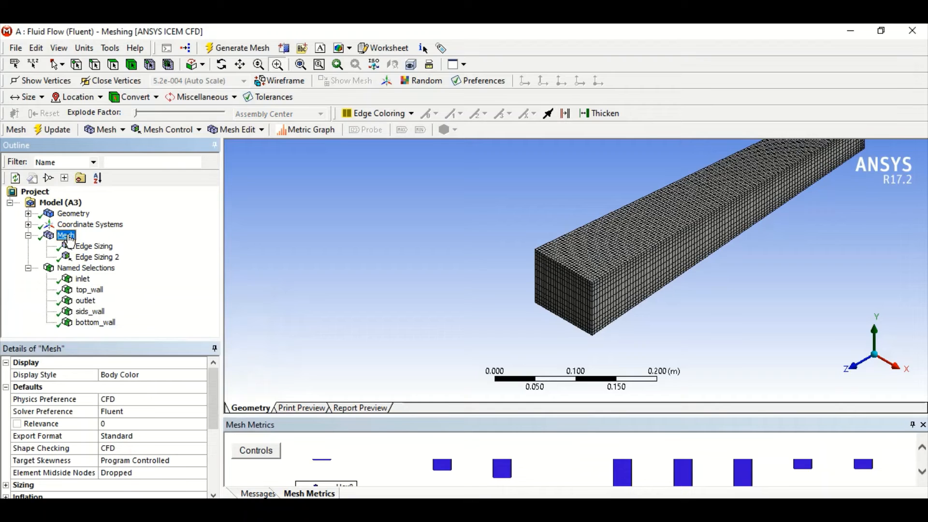
left_click(85, 247)
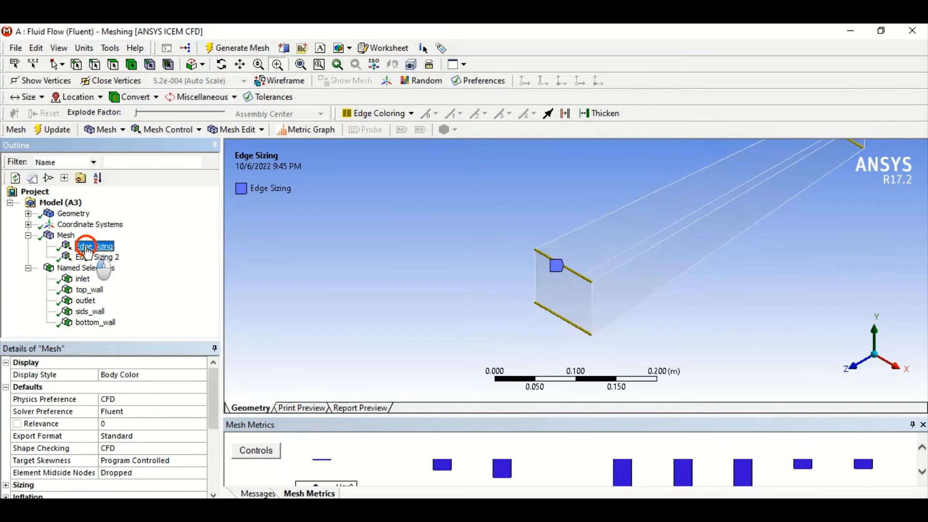
left_click(91, 258)
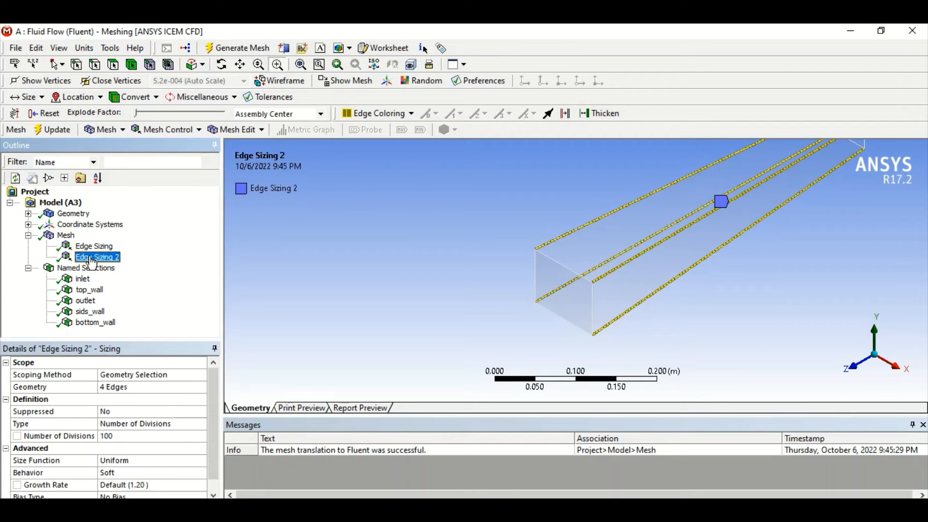
right_click(72, 236)
mouse_move(122, 246)
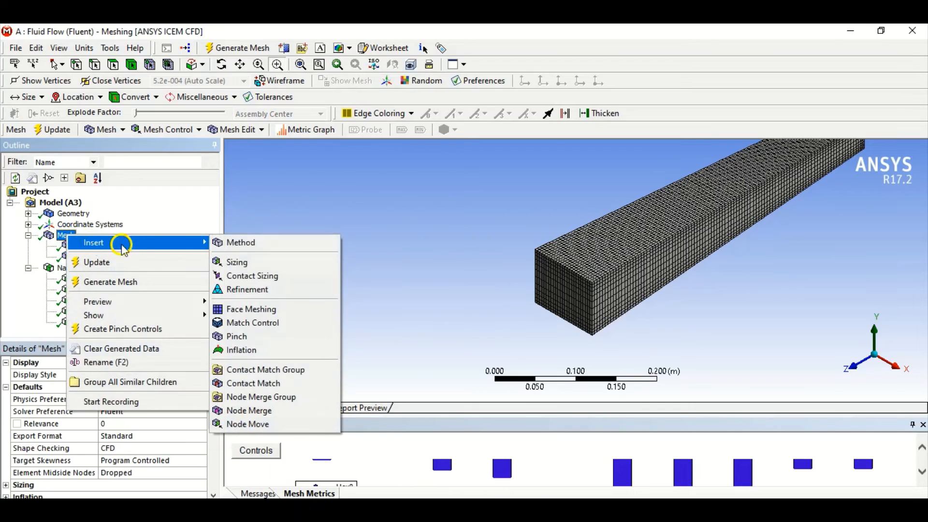
left_click(236, 262)
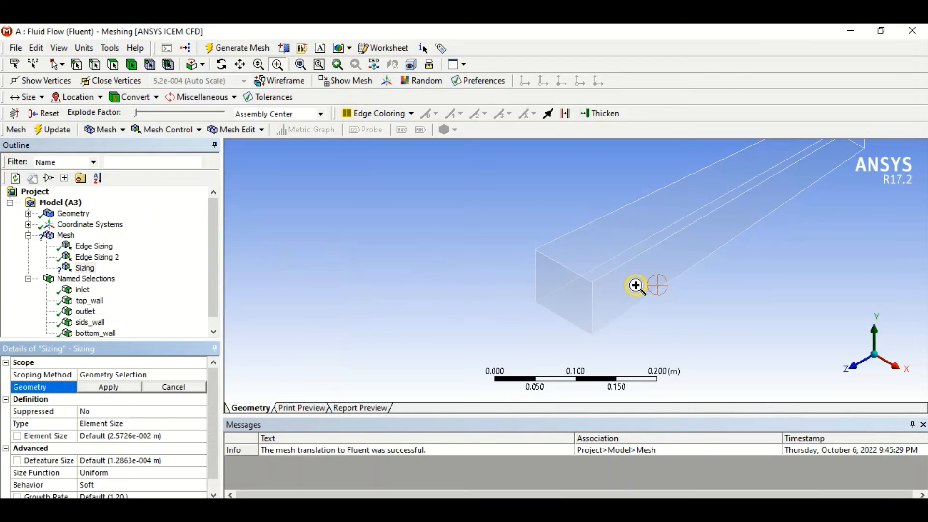
Scope the new sizing control to the duct's four vertical edges, two at each end
scroll(636, 286, "down", 2)
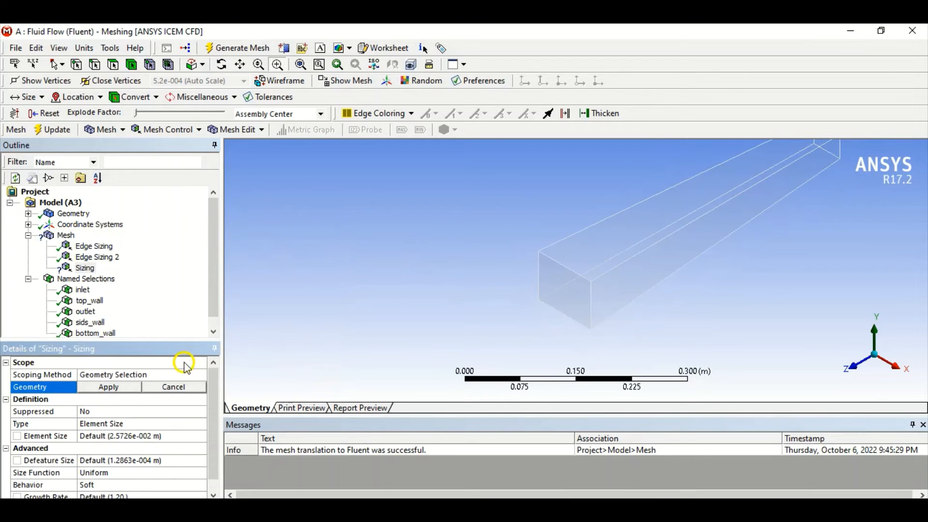
left_click(601, 308)
left_click(111, 66)
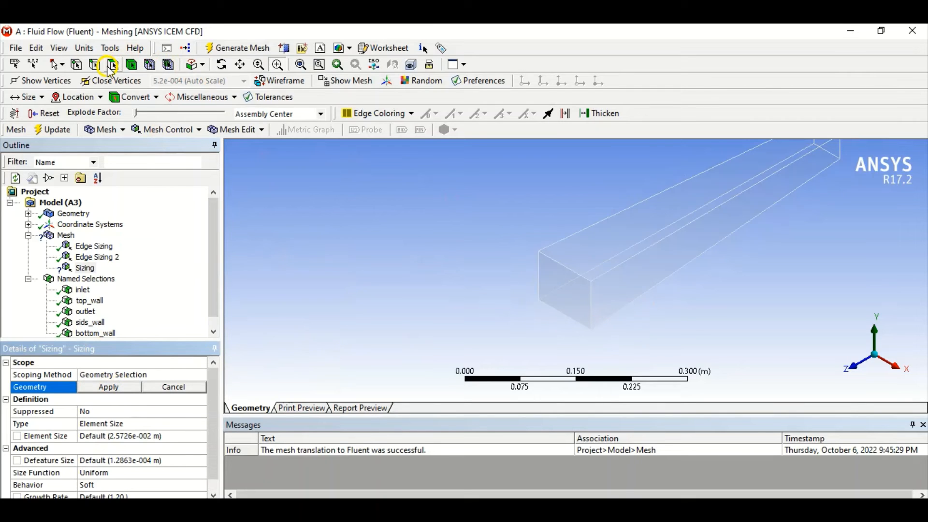
left_click(592, 297)
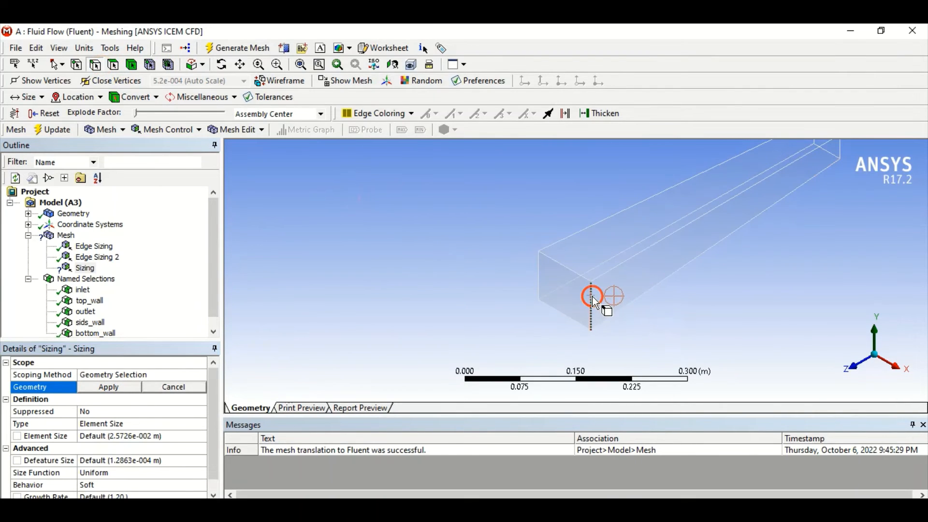
left_click(538, 273, "ctrl")
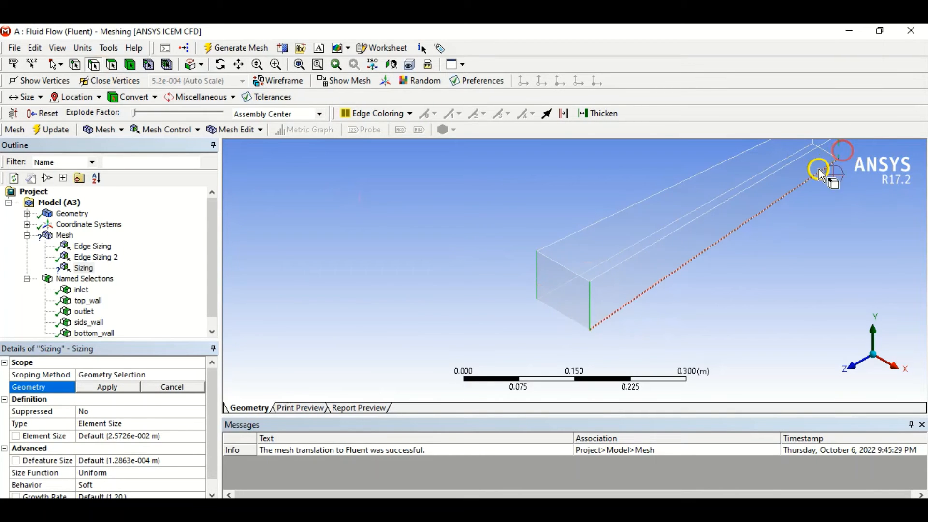
scroll(797, 197, "up", 2)
scroll(799, 198, "down", 2)
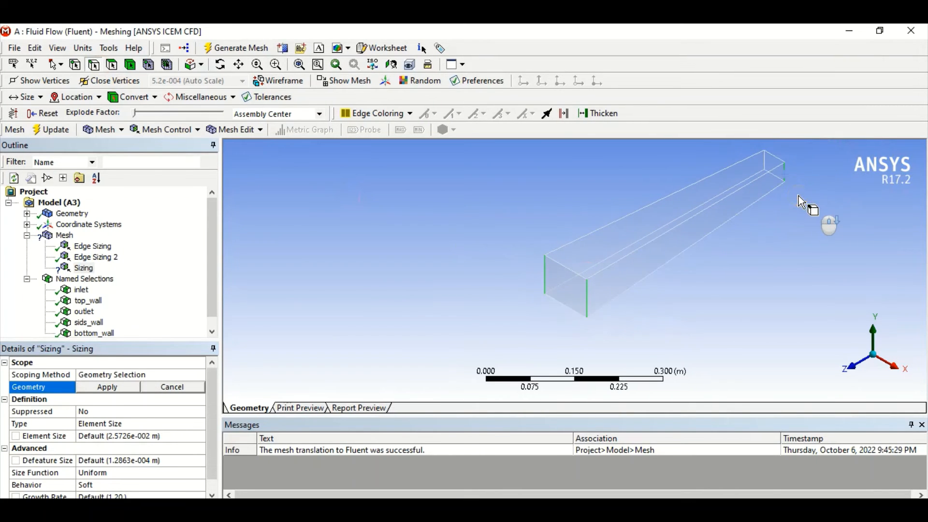
left_click(764, 164, "ctrl")
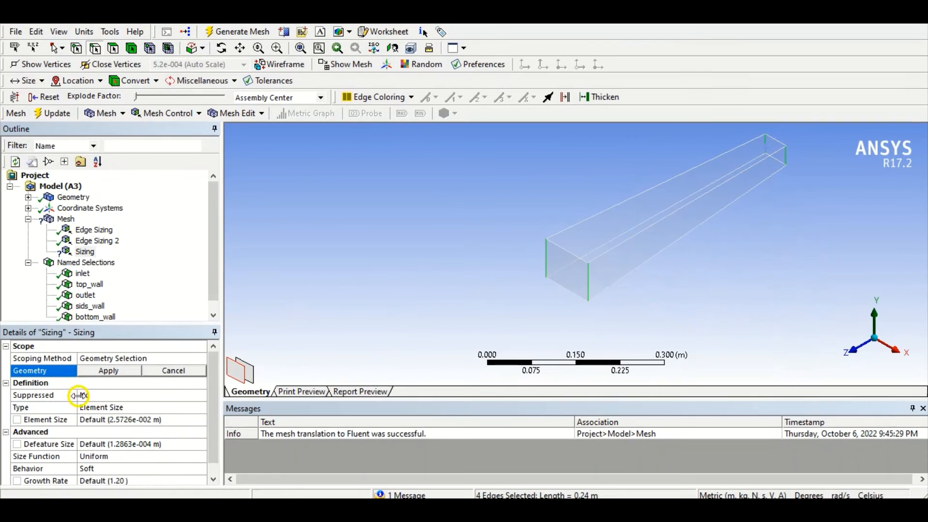
left_click(93, 387)
Set the vertical edge sizing to Number of Divisions with 20 divisions and generate the mesh
left_click(126, 407)
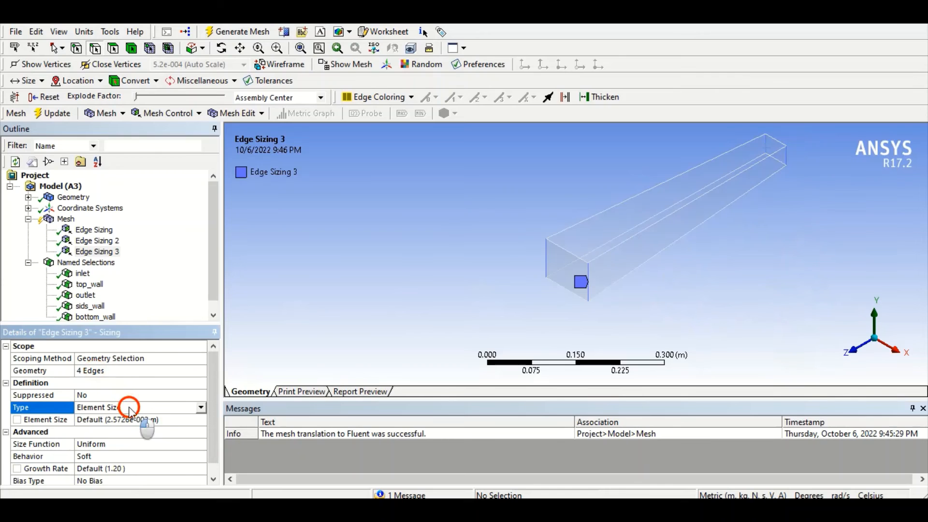
left_click(202, 407)
left_click(176, 417)
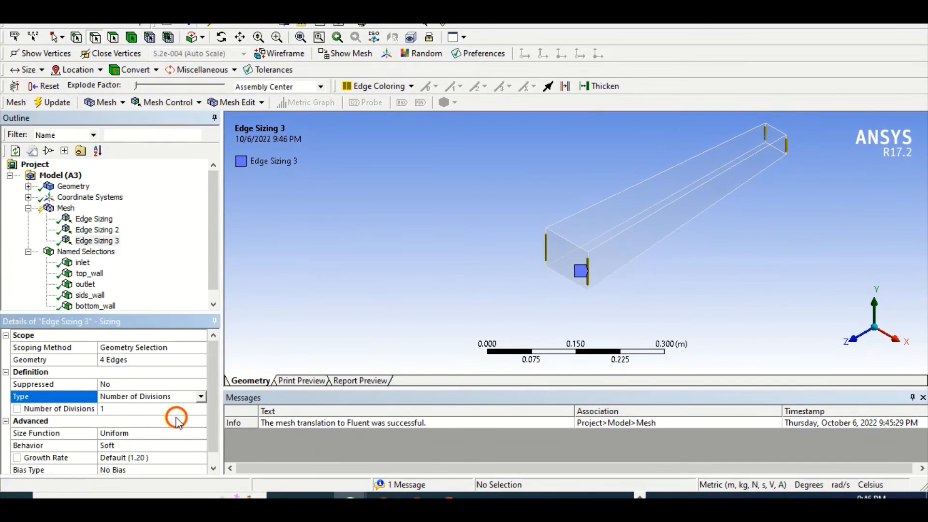
left_click(131, 412)
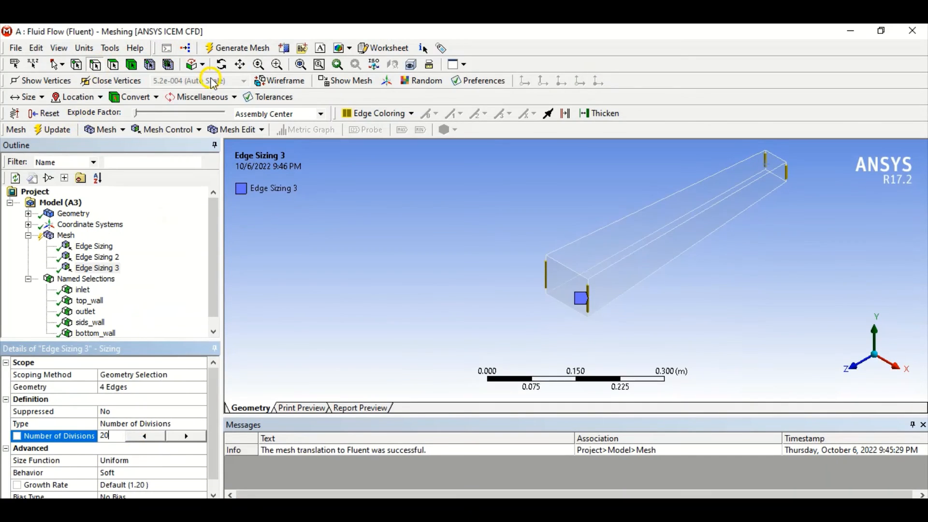
left_click(227, 48)
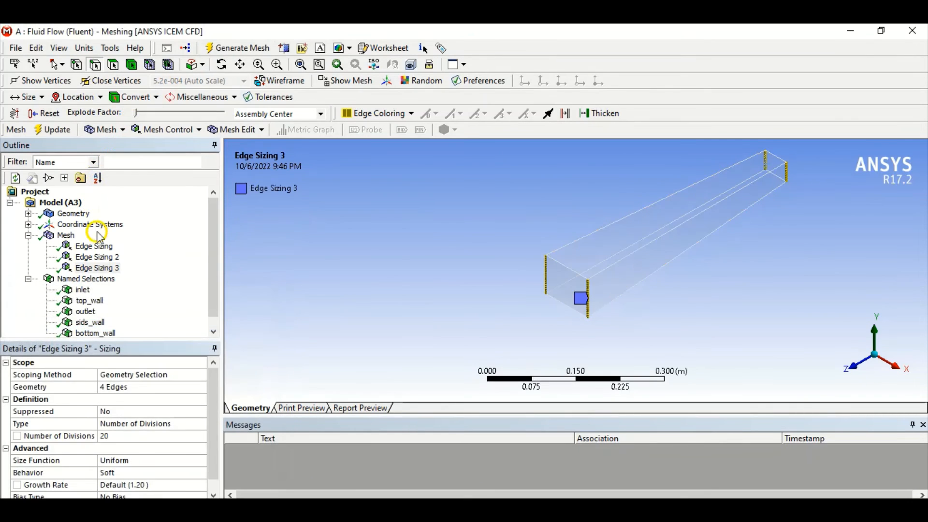
Display the refined mesh, examine its skewness statistics, and update the mesh so that it is translated for Fluent
left_click(67, 236)
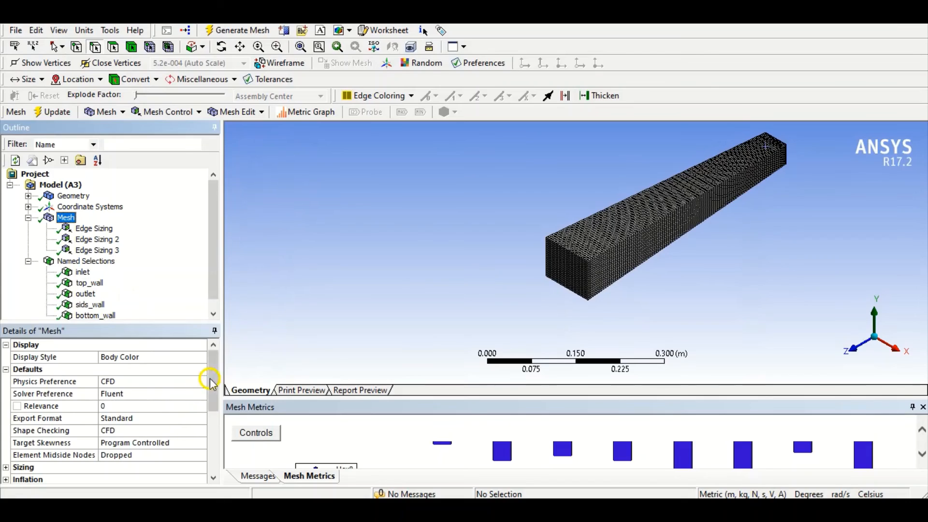
left_click_drag(213, 387, 212, 477)
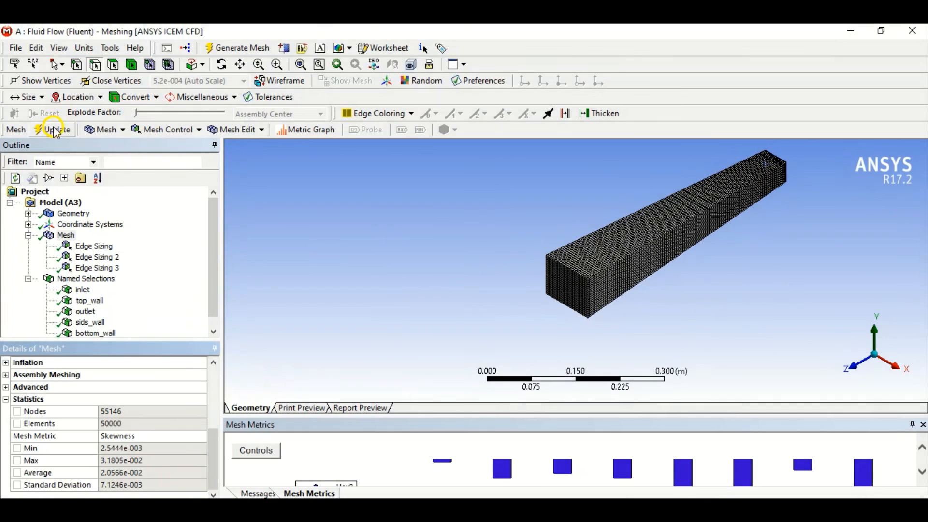
left_click(55, 130)
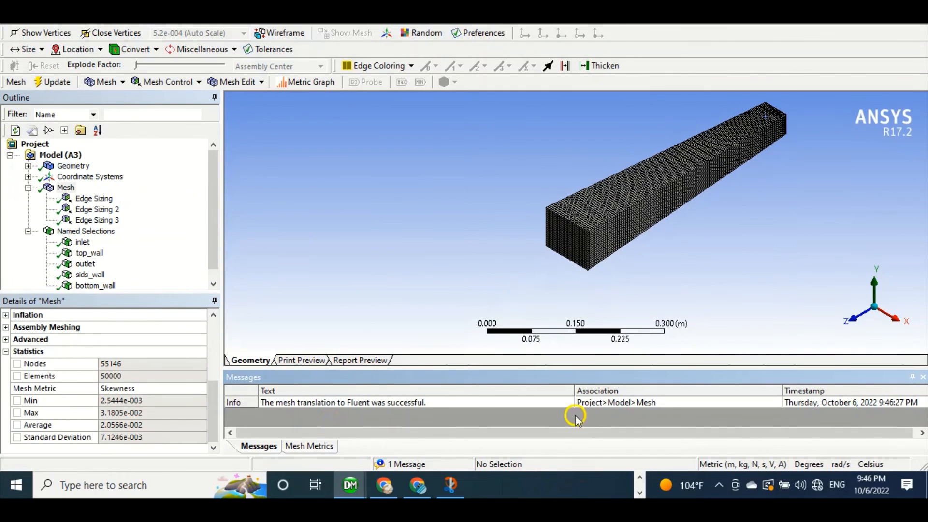